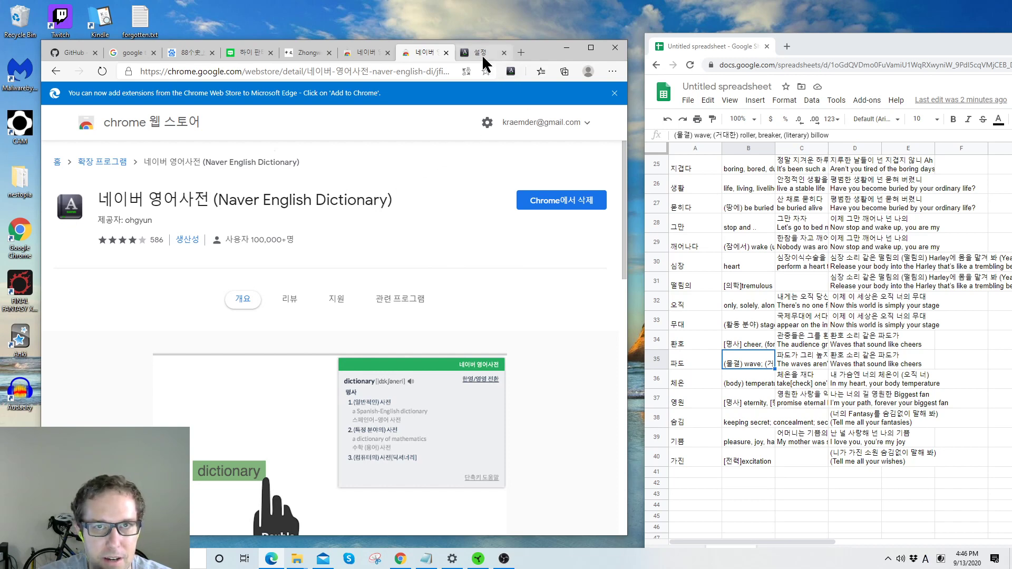
Step: Open Google in a new tab and search for "naver dictionary extension"
click(370, 53)
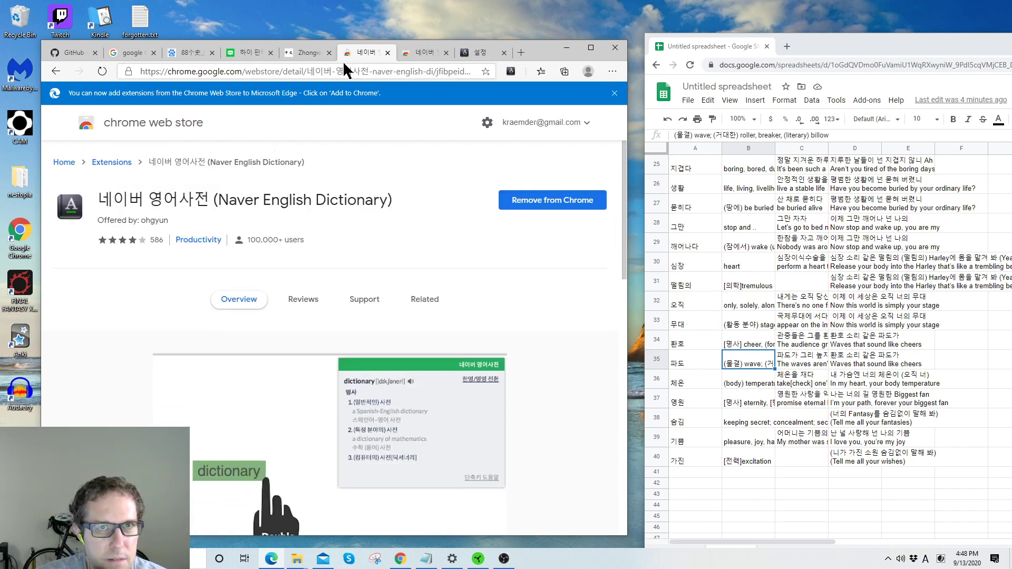
click(520, 53)
click(243, 292)
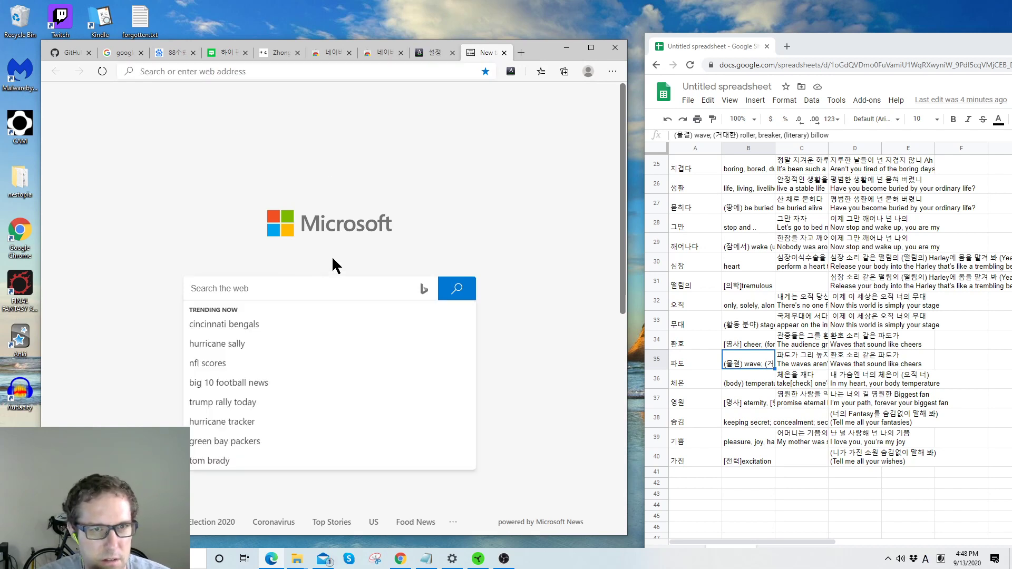
click(213, 70)
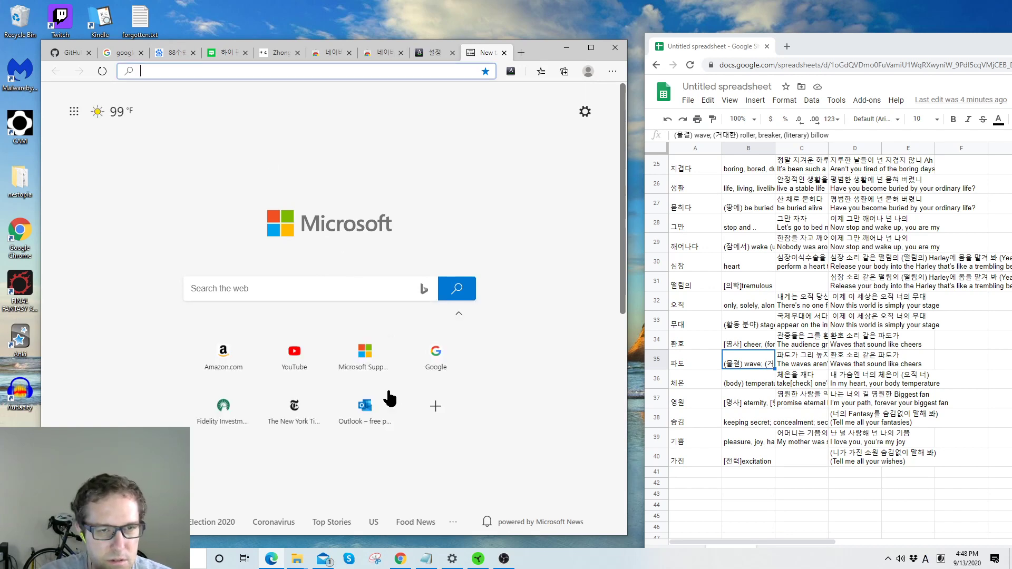
click(450, 361)
click(300, 271)
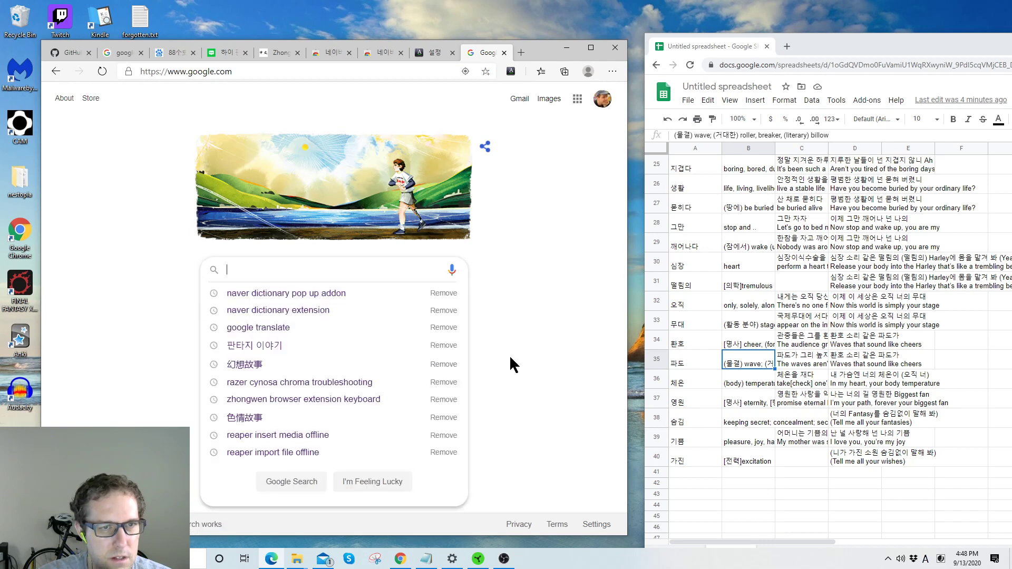
text(nave)
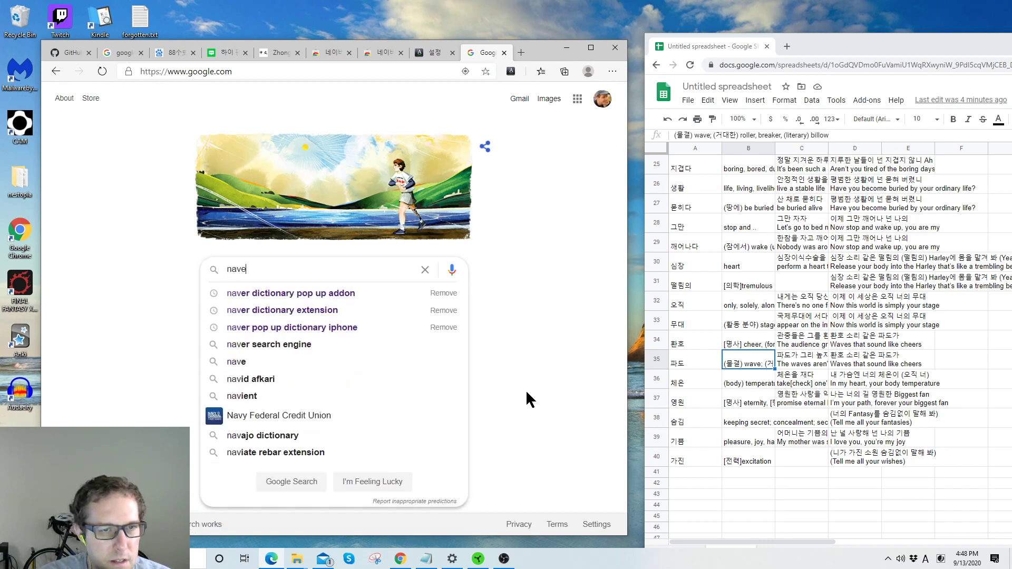
text(r dic)
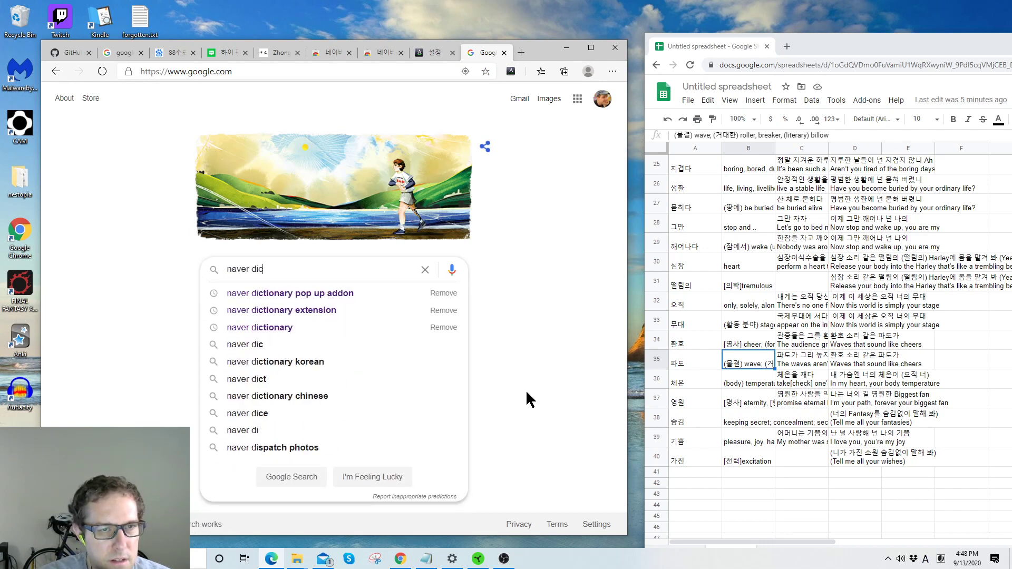
text(tionary extension)
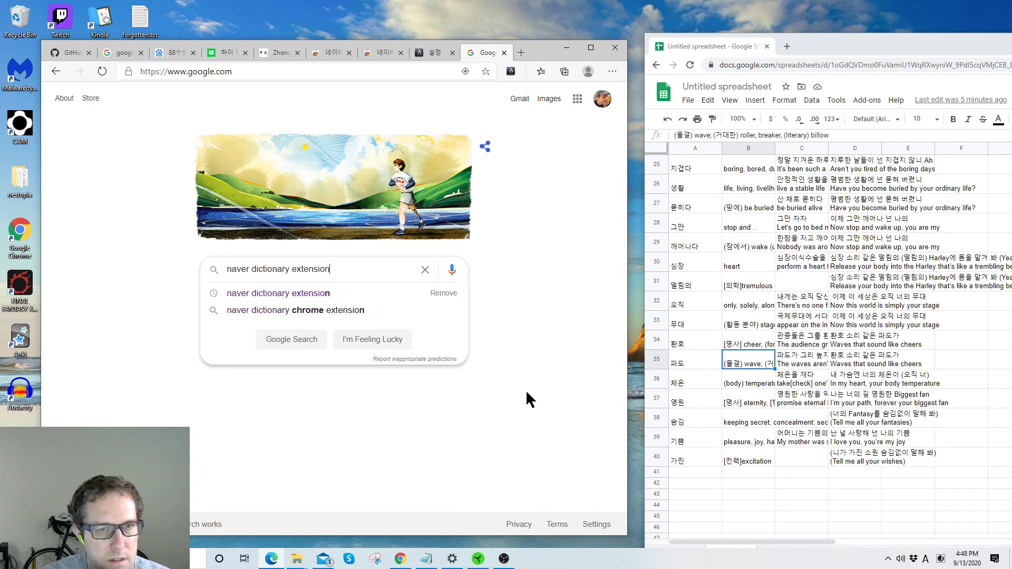
key(Return)
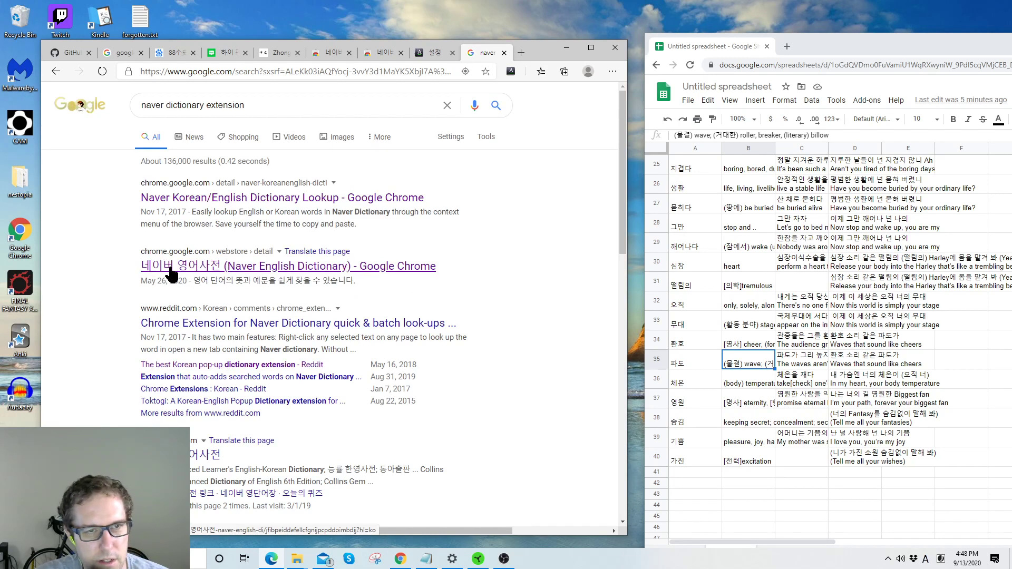
Step: Look over the Chrome Web Store page for Naver Korean/English Dictionary Lookup and return to the search results
click(290, 199)
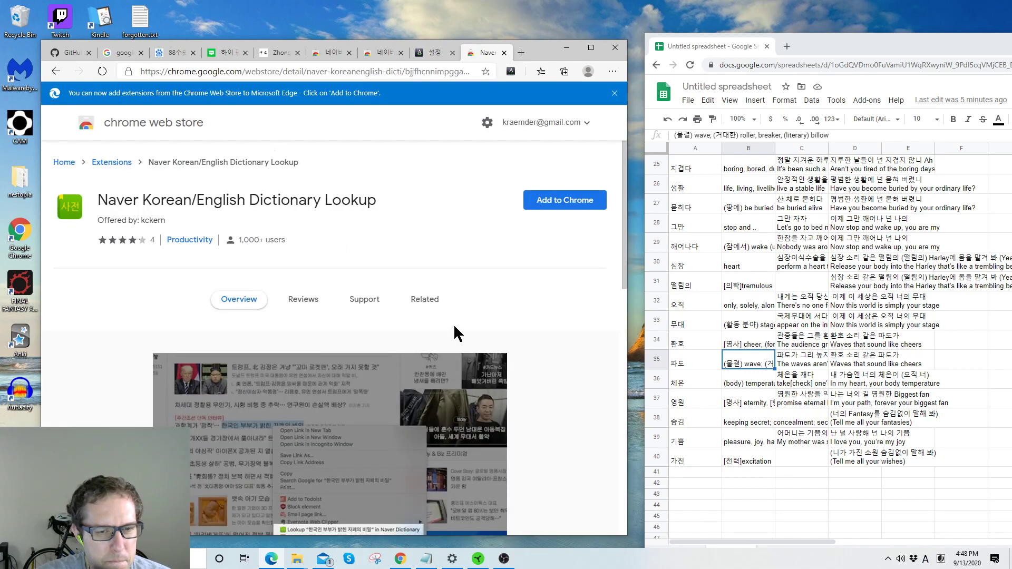
scroll(400, 338, down, 3)
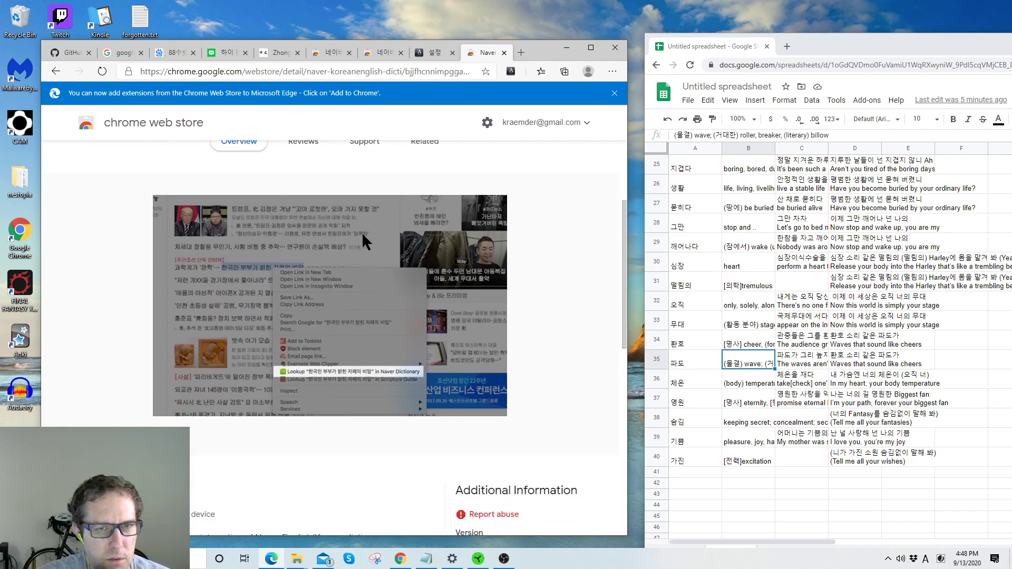
scroll(377, 284, down, 2)
scroll(375, 286, up, 5)
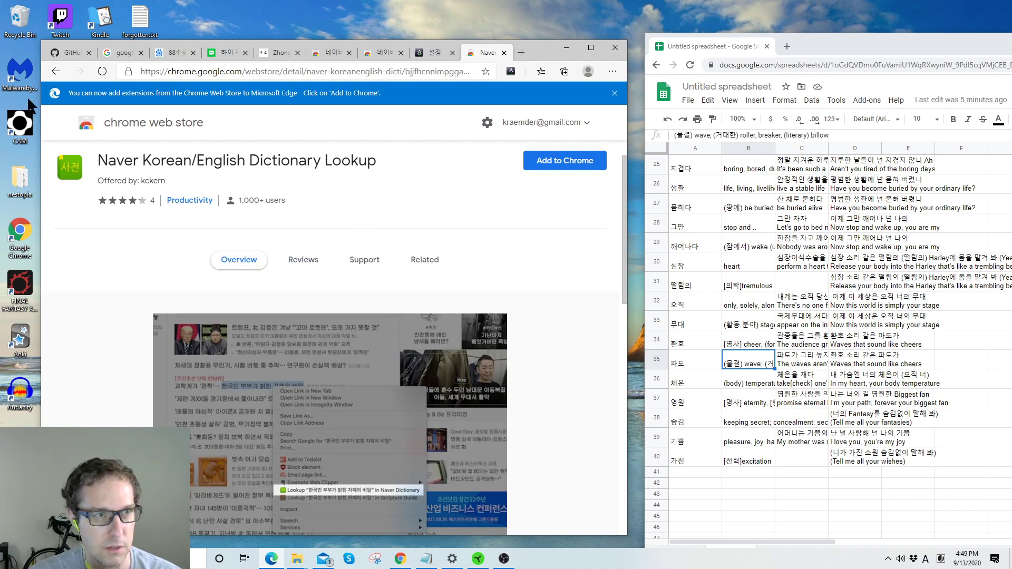
click(56, 71)
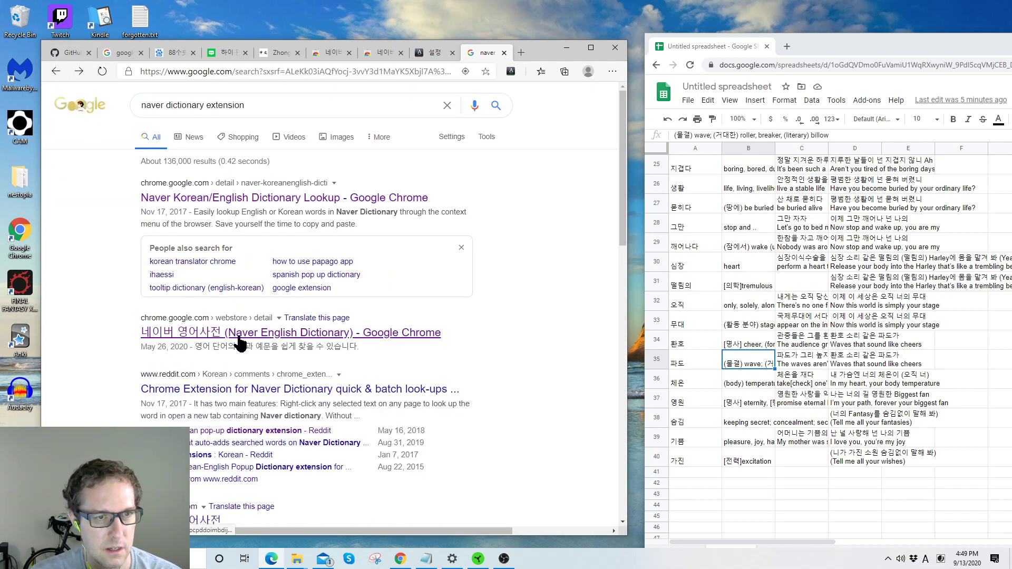
Step: Open the 네이버 영어사전 (Naver English Dictionary) store page from the results and review its preview image and description
click(240, 344)
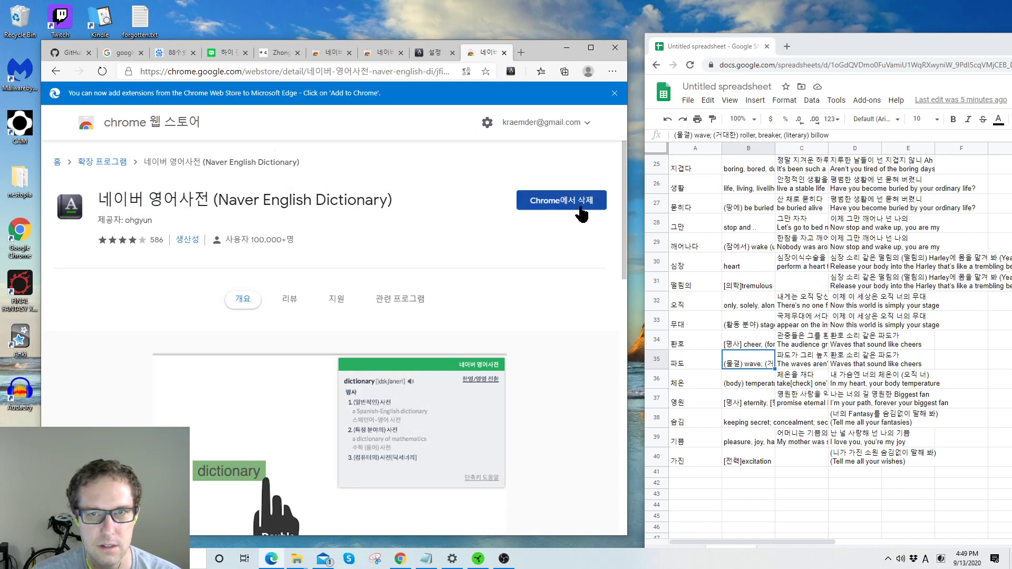
scroll(423, 226, down, 3)
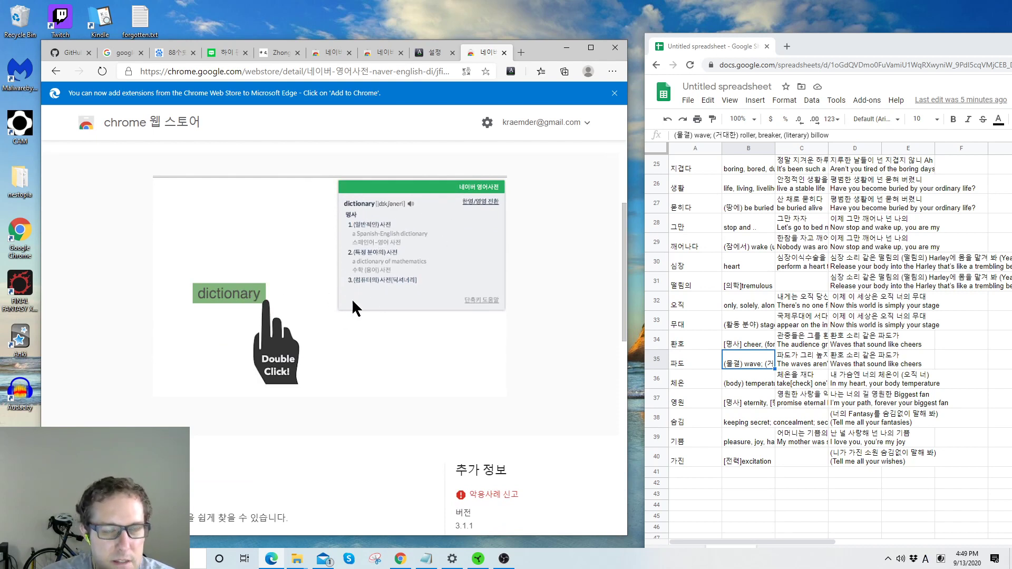
scroll(285, 332, down, 5)
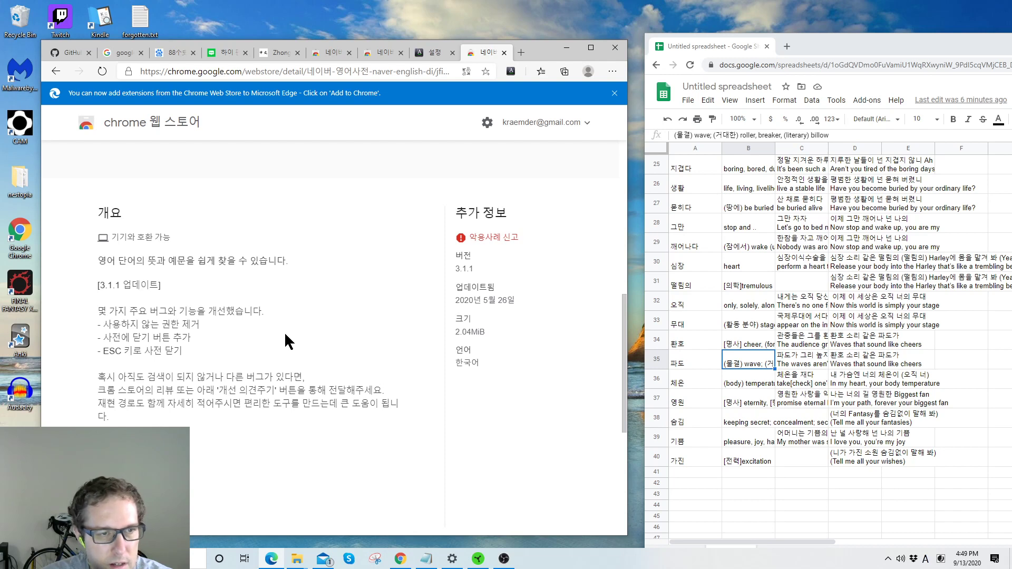
scroll(284, 331, up, 5)
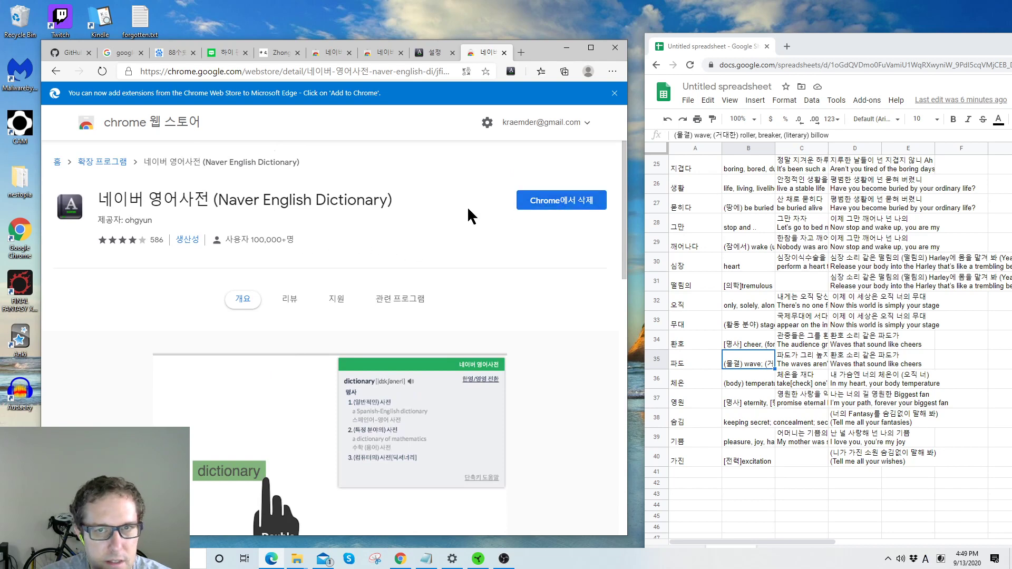
Step: Open the settings page of the installed Naver English Dictionary extension
click(436, 55)
click(482, 53)
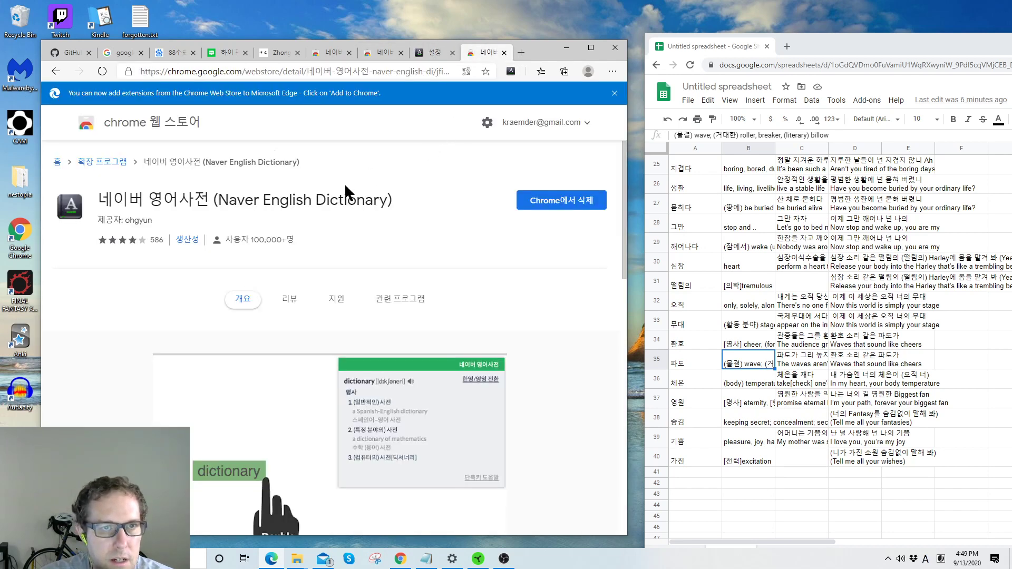
click(511, 73)
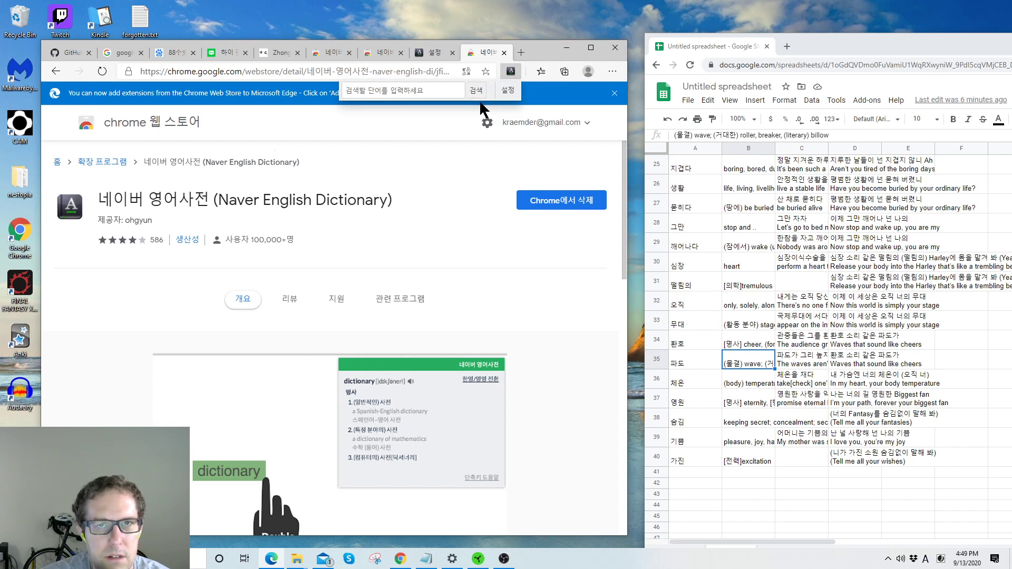
click(509, 92)
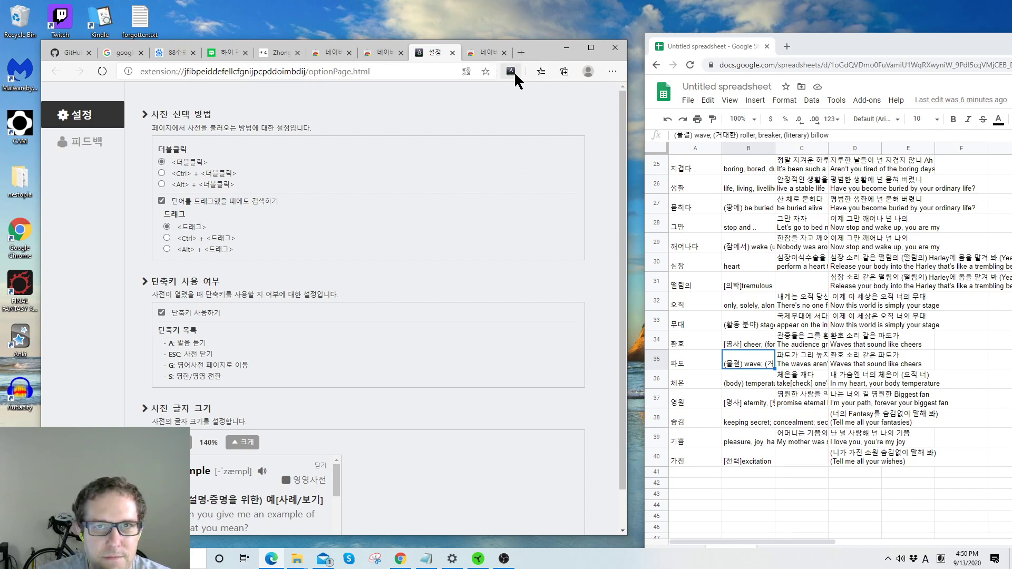
Step: Translate the extension's settings page into English to read its options, and restore the original Korean
click(466, 72)
click(370, 166)
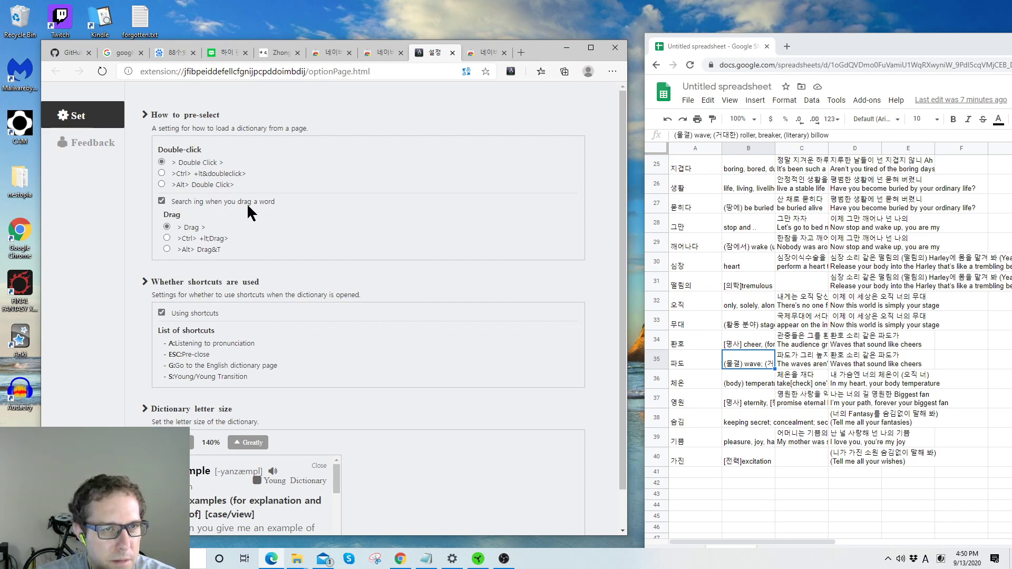
click(466, 72)
click(429, 171)
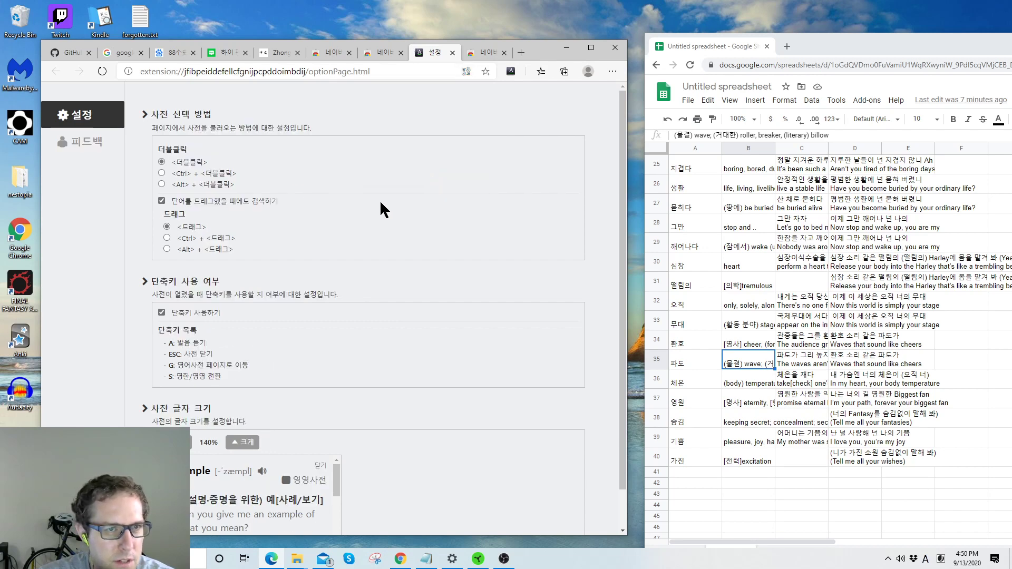
Step: Try to look up the word 때에도 directly in the label of the drag-search option
double_click(236, 201)
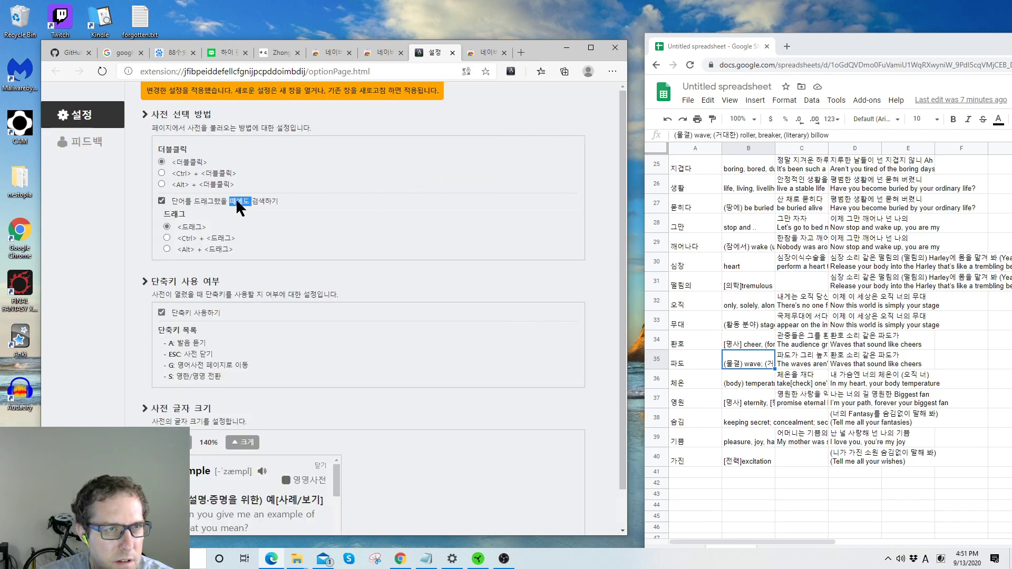
click(240, 207)
click(239, 207)
click(240, 207)
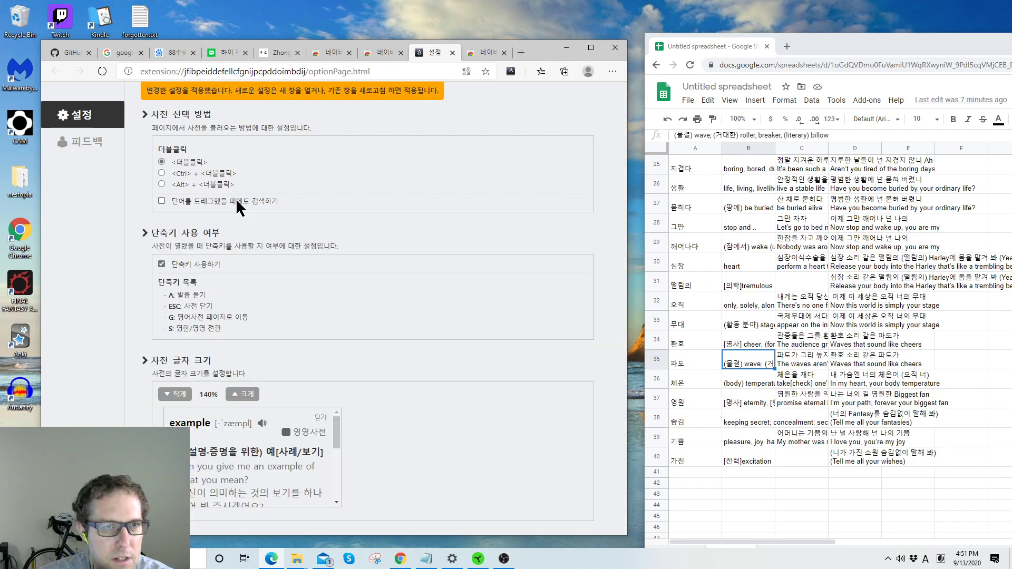
double_click(240, 207)
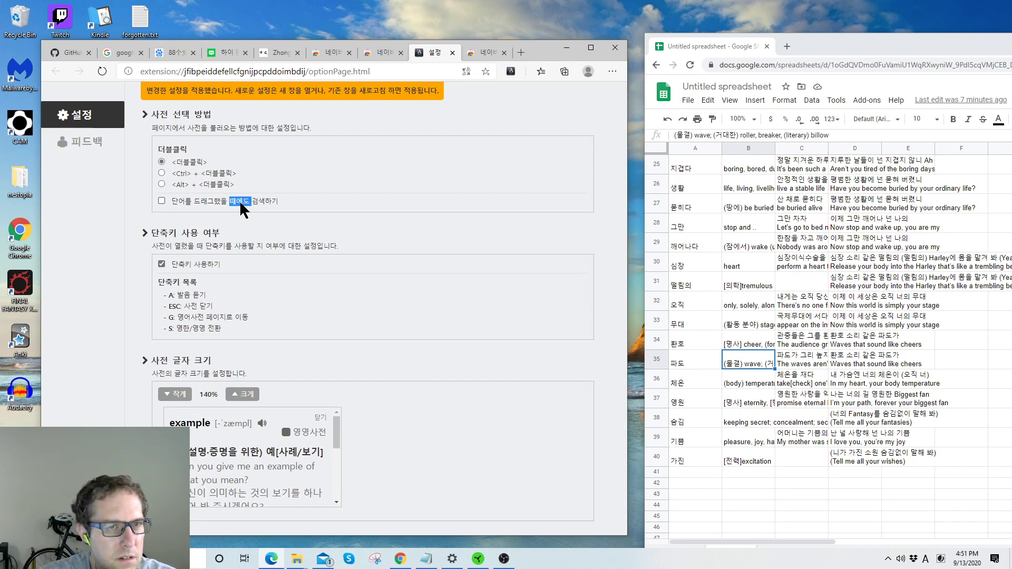
Step: Copy the label 단어를 드래그했을 때에도 검색하기 to the end of Korean Vocab.txt in Notepad, after a blank line, and return to the settings page
drag(289, 200, 166, 204)
key(ctrl+c)
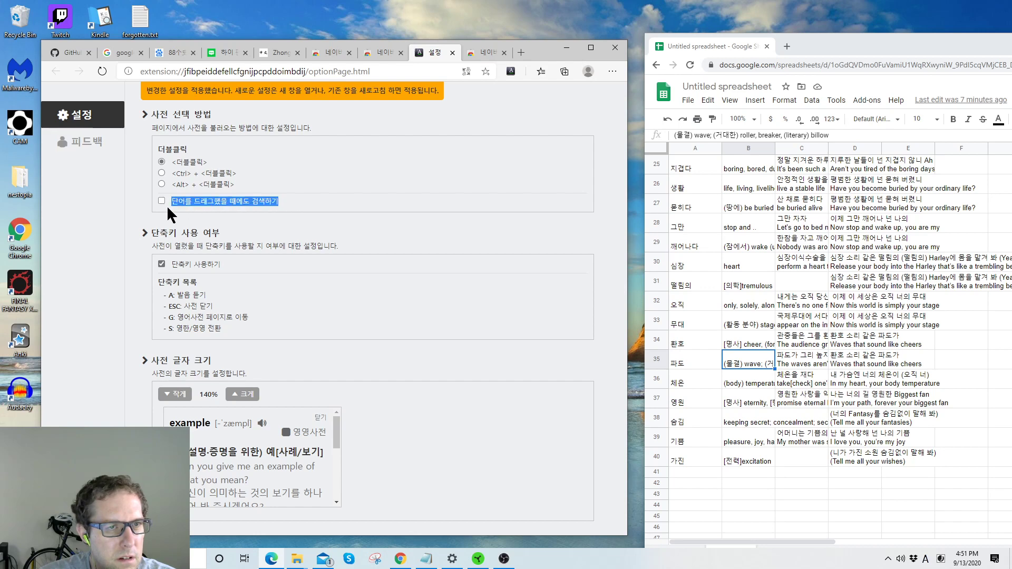
click(426, 559)
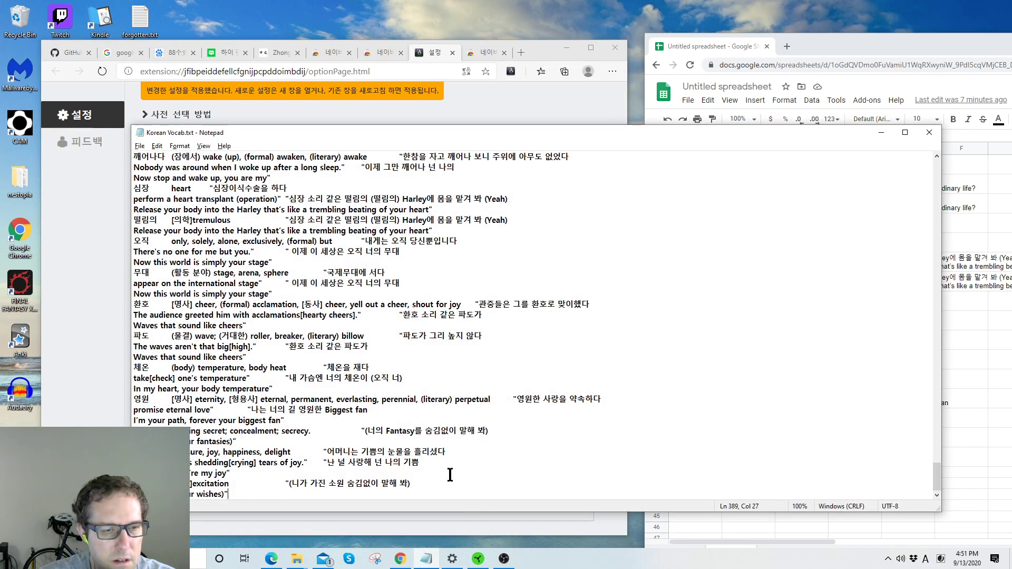
key(Return)
key(Return)
key(ctrl+v)
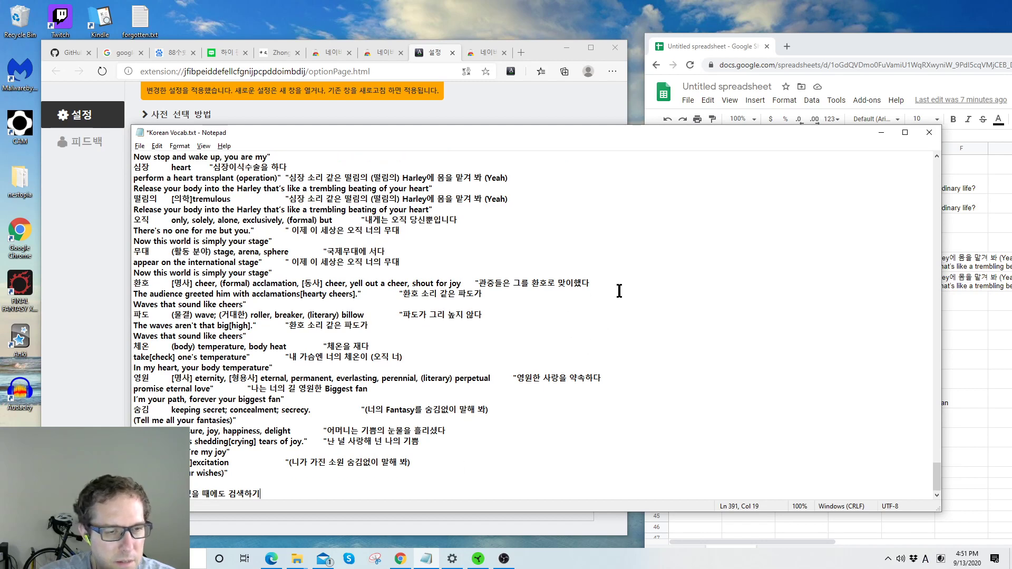
click(884, 130)
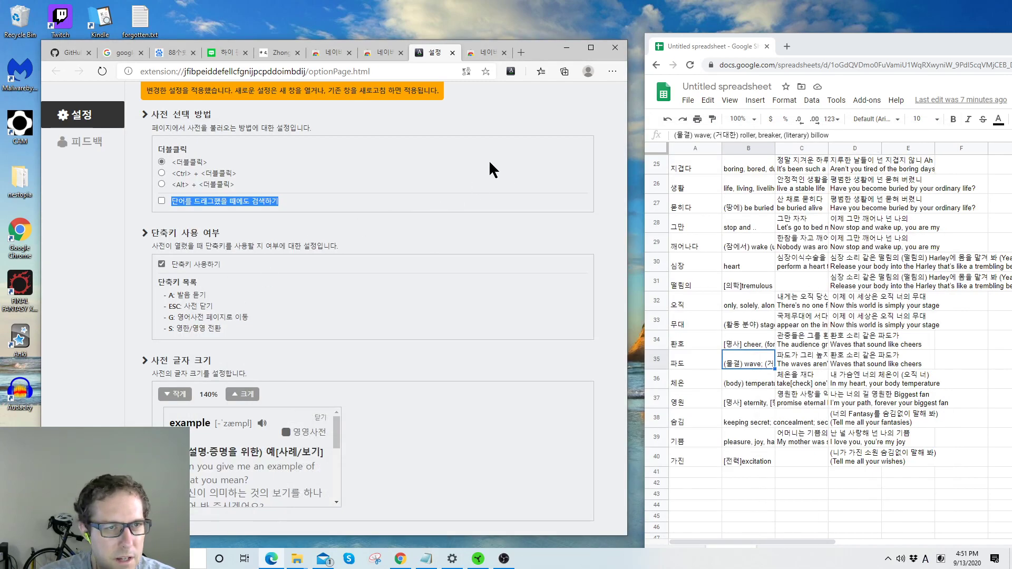
click(602, 196)
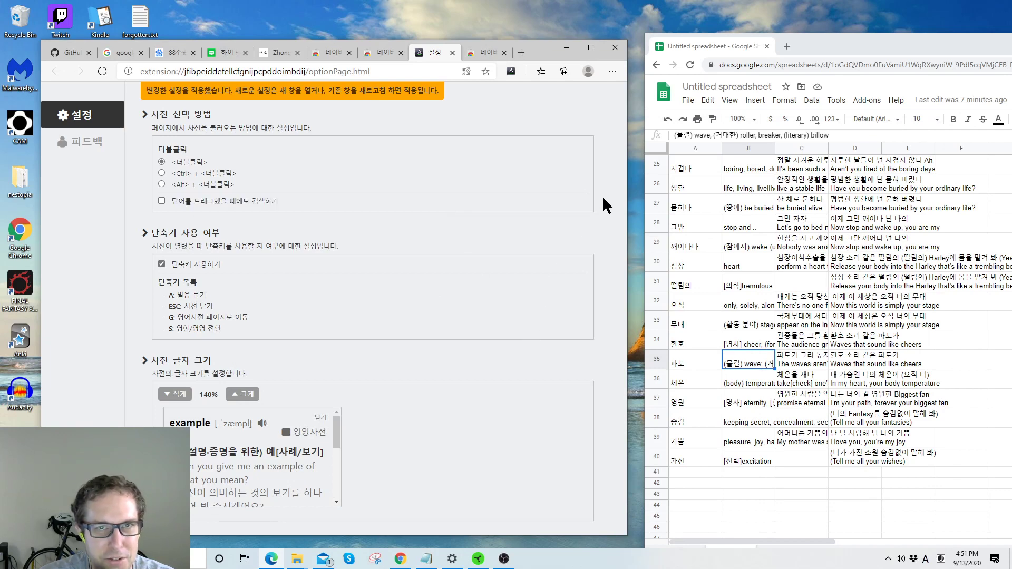
Step: Translate the settings page into English and turn on searching when a word is dragged
click(467, 70)
click(374, 166)
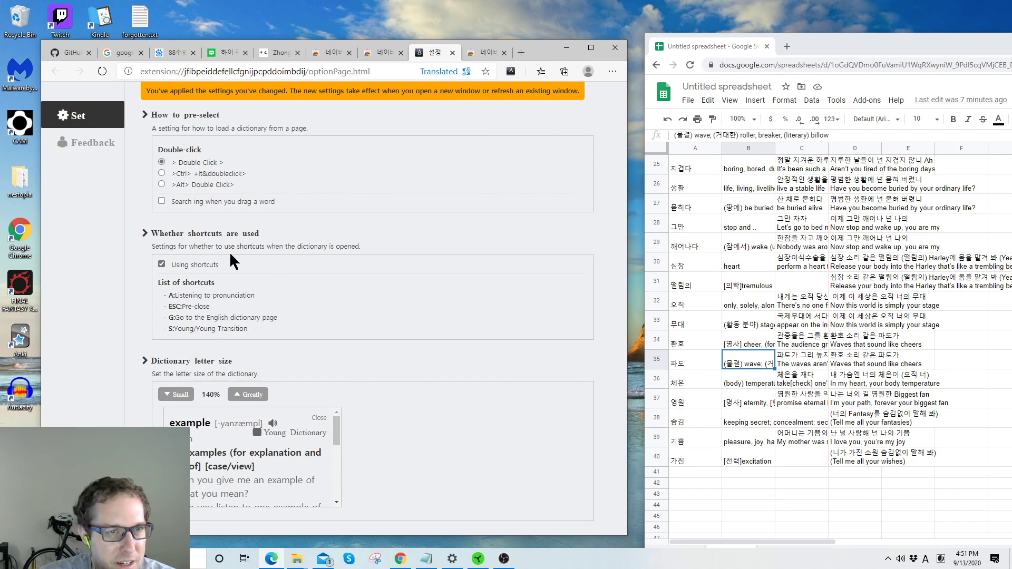
click(162, 201)
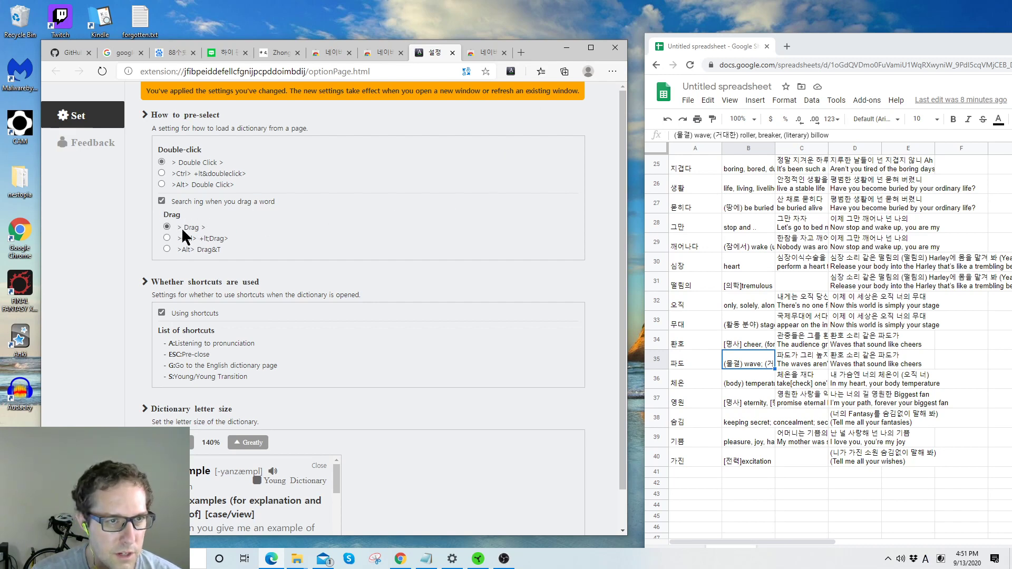
Step: Try the dictionary letter size at 135% and set it back to 140%
scroll(277, 278, down, 1)
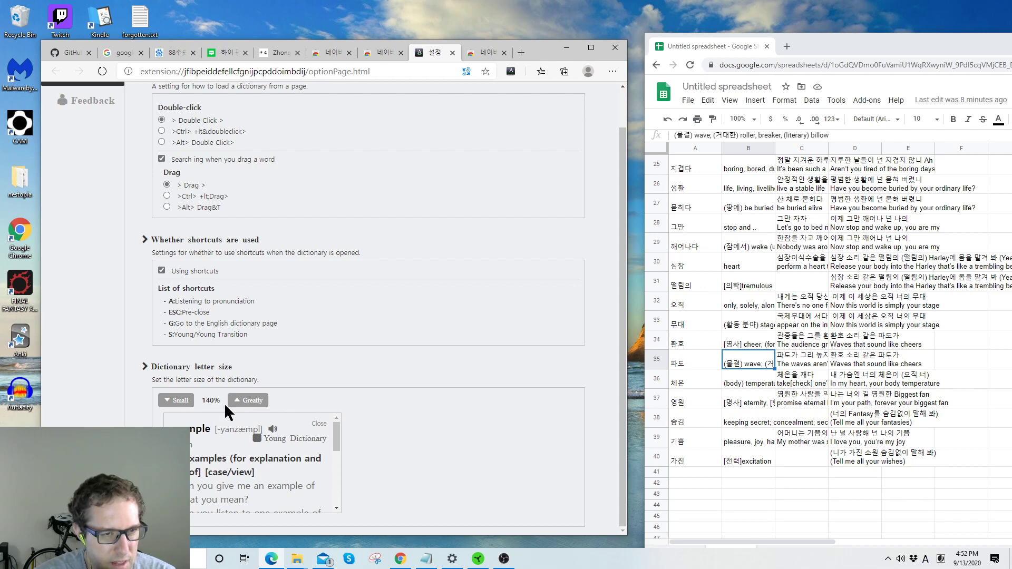
click(241, 405)
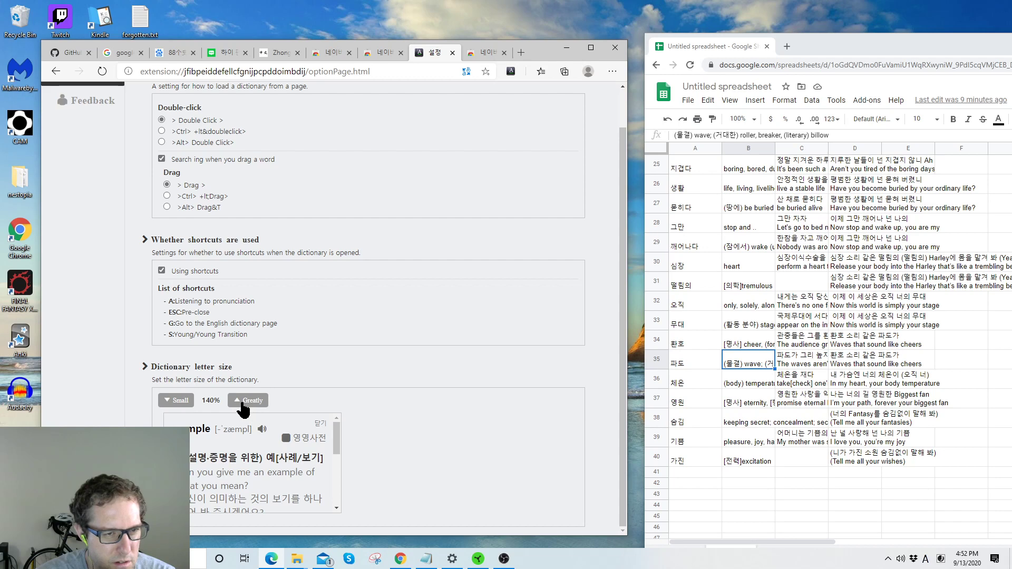
click(178, 405)
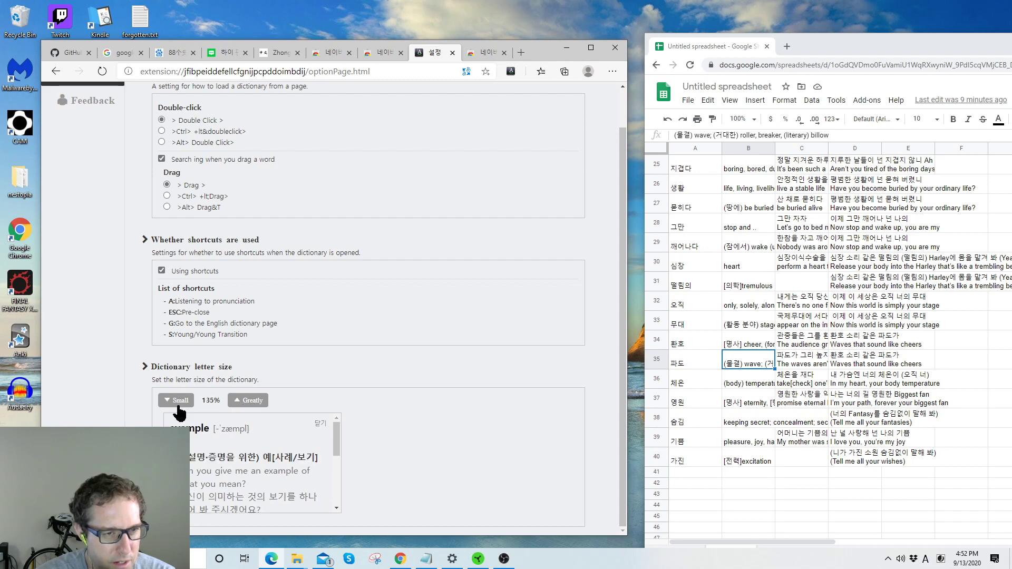
click(253, 403)
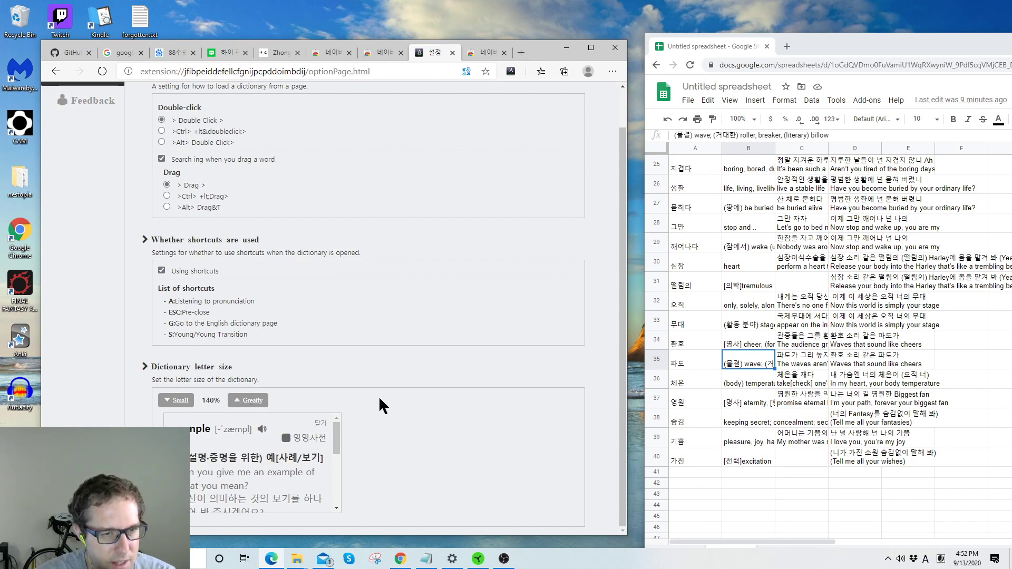
Step: Leave the extension's settings page and bring up the Naver blog article 하이 판타지 장르 이야기
click(374, 52)
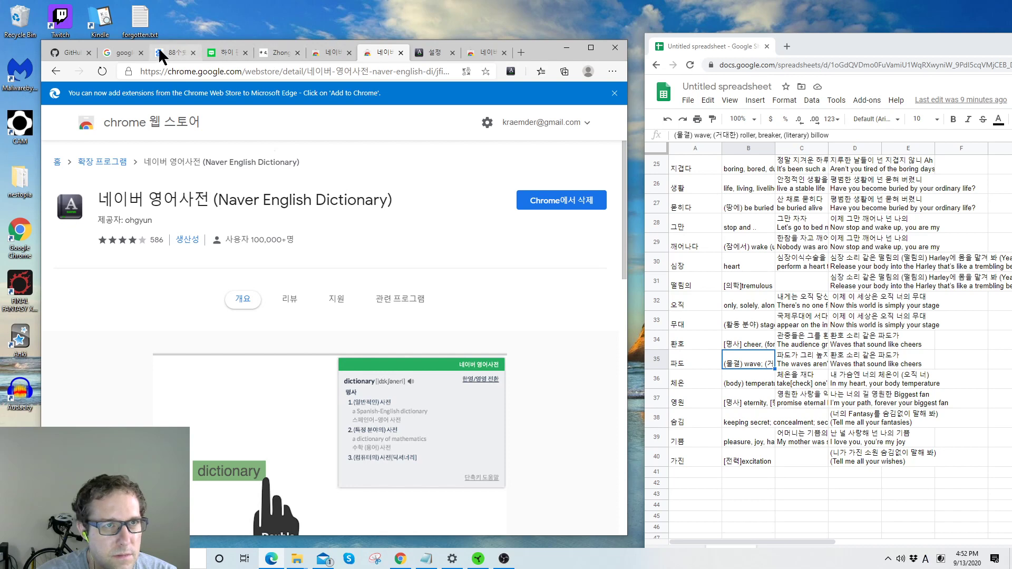
click(332, 54)
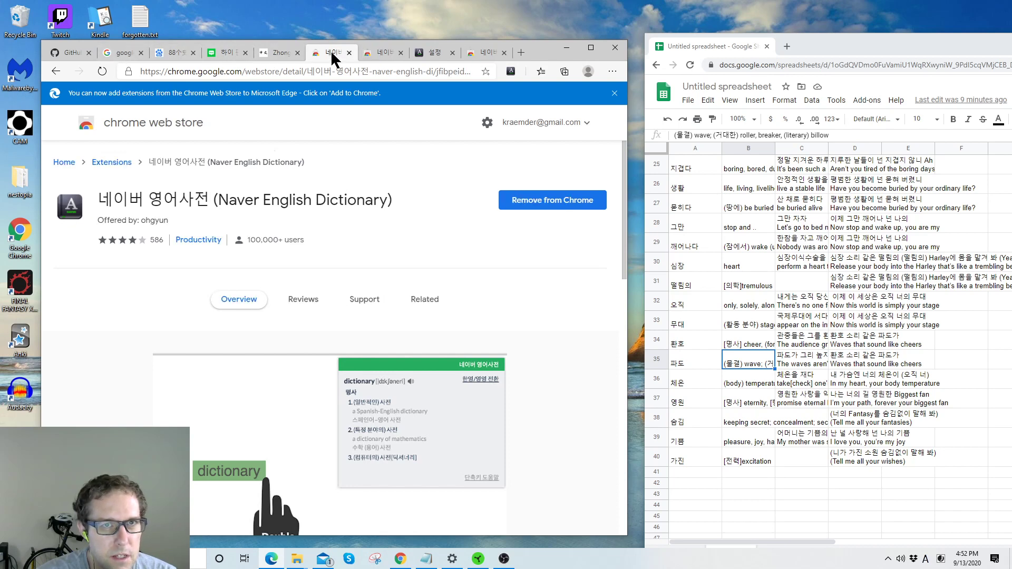
click(436, 55)
click(494, 55)
click(223, 54)
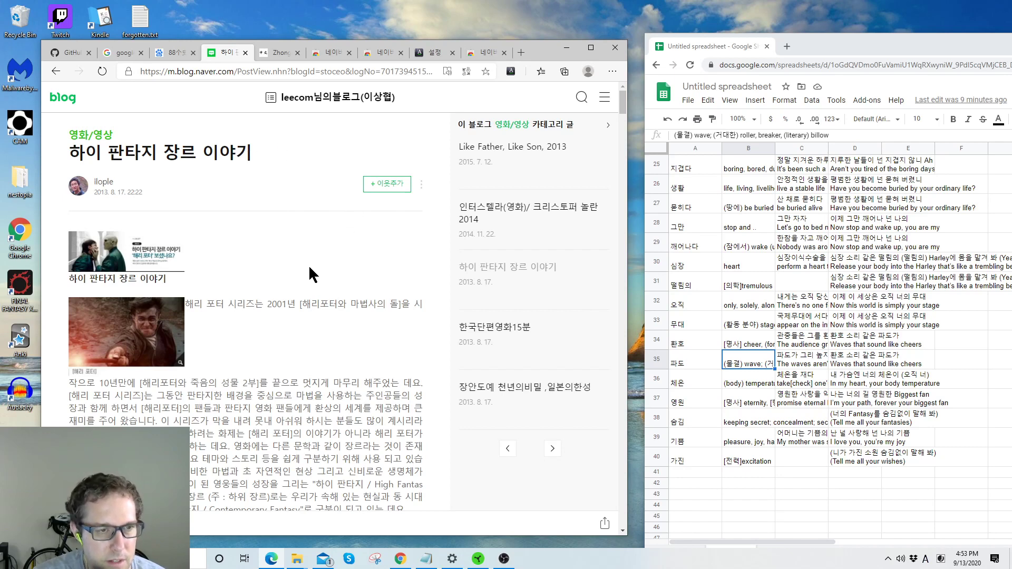
Step: Skim the blog article's text and film descriptions, and return to its title
scroll(308, 254, down, 15)
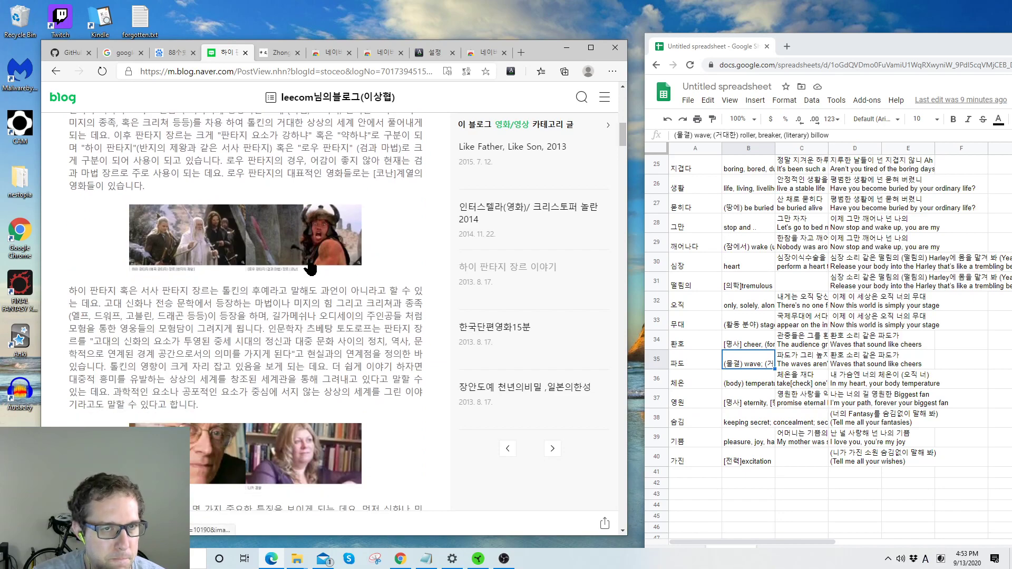
scroll(306, 261, down, 10)
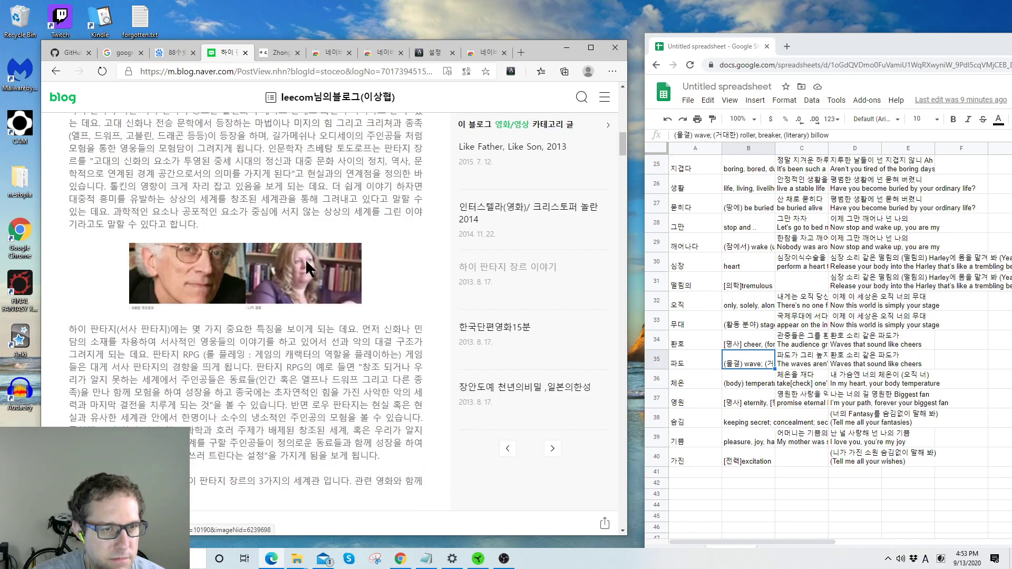
scroll(300, 268, down, 5)
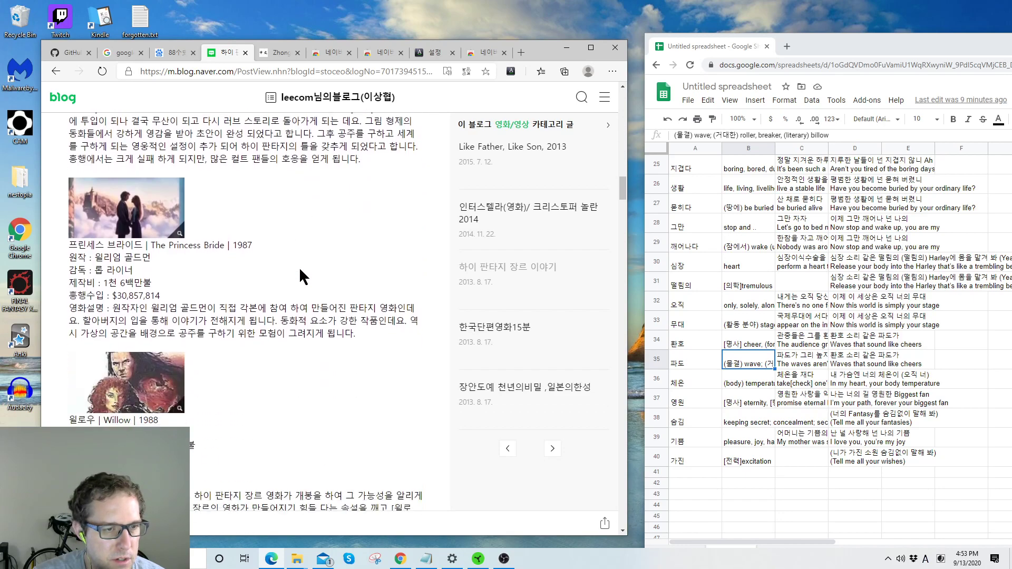
scroll(300, 273, up, 2)
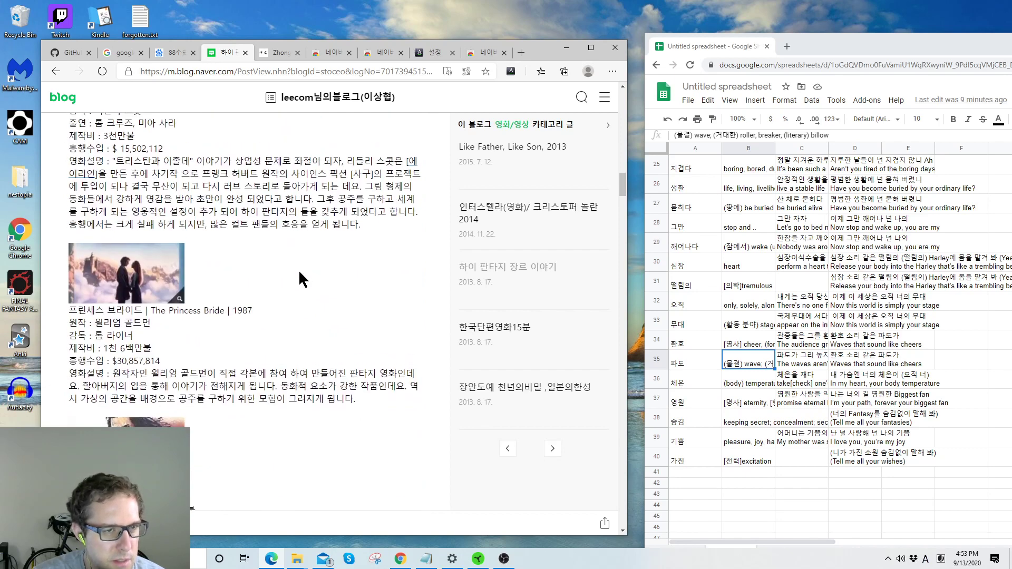
scroll(298, 270, down, 2)
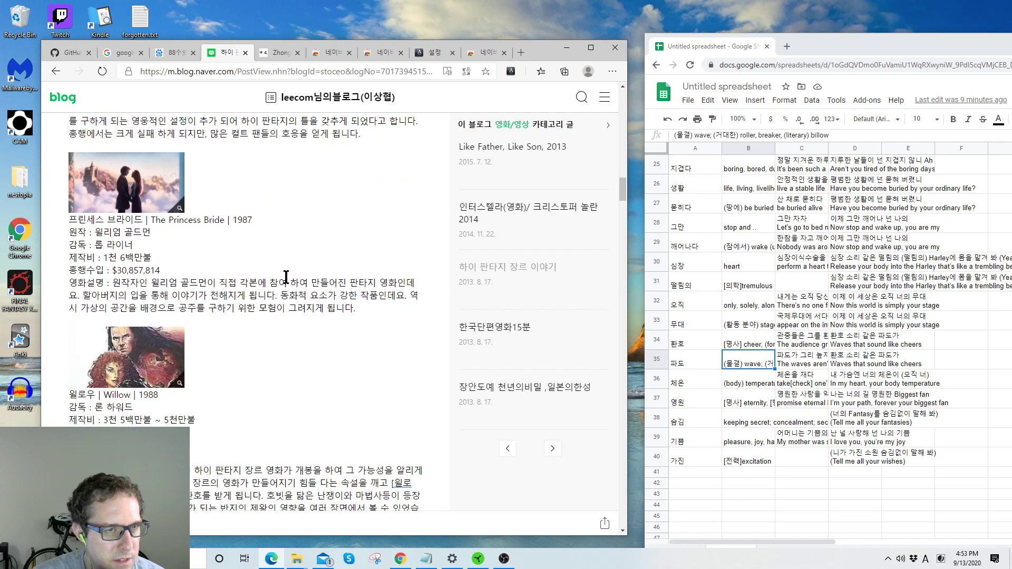
scroll(270, 287, up, 1)
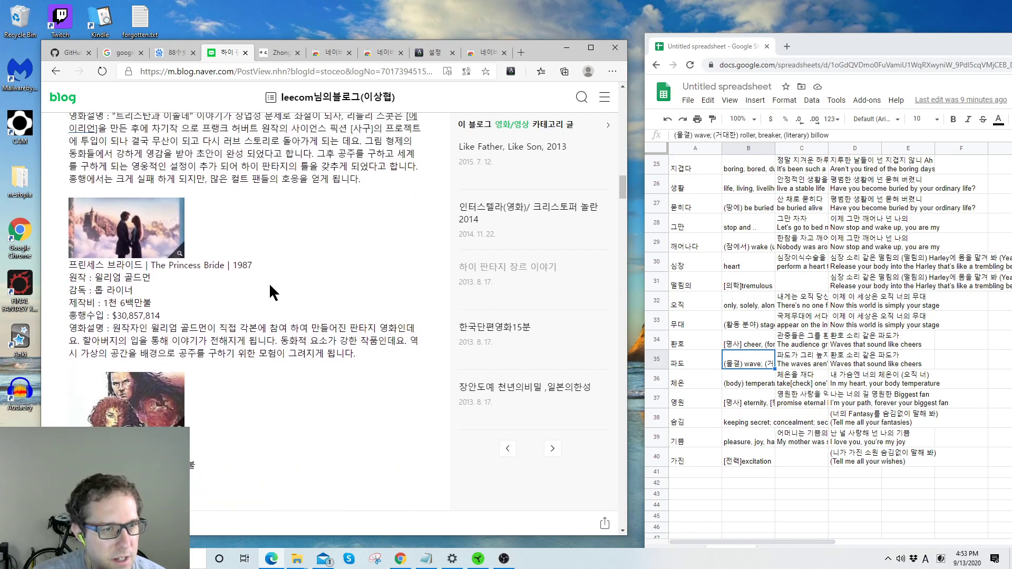
scroll(269, 282, down, 2)
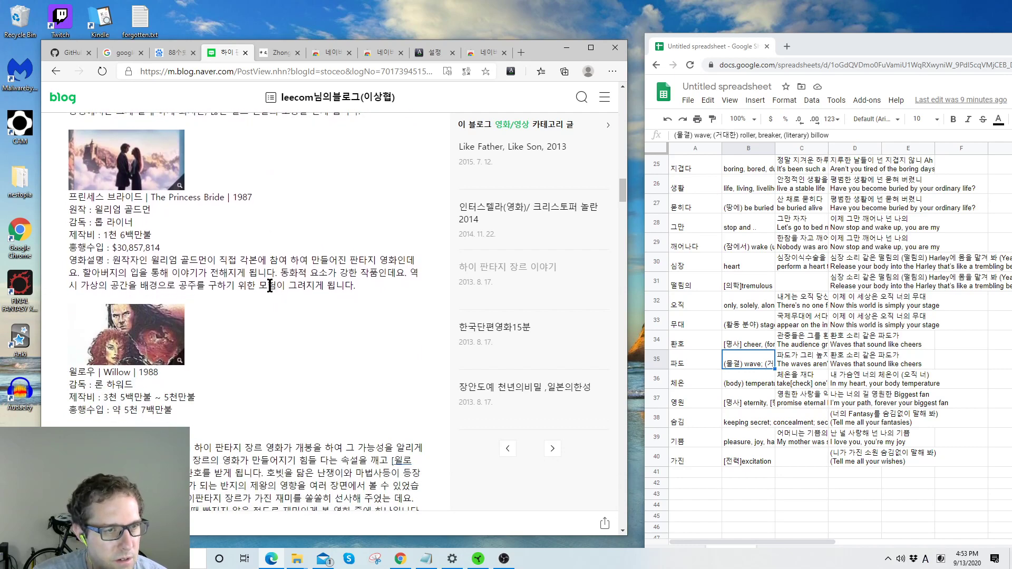
scroll(261, 286, down, 6)
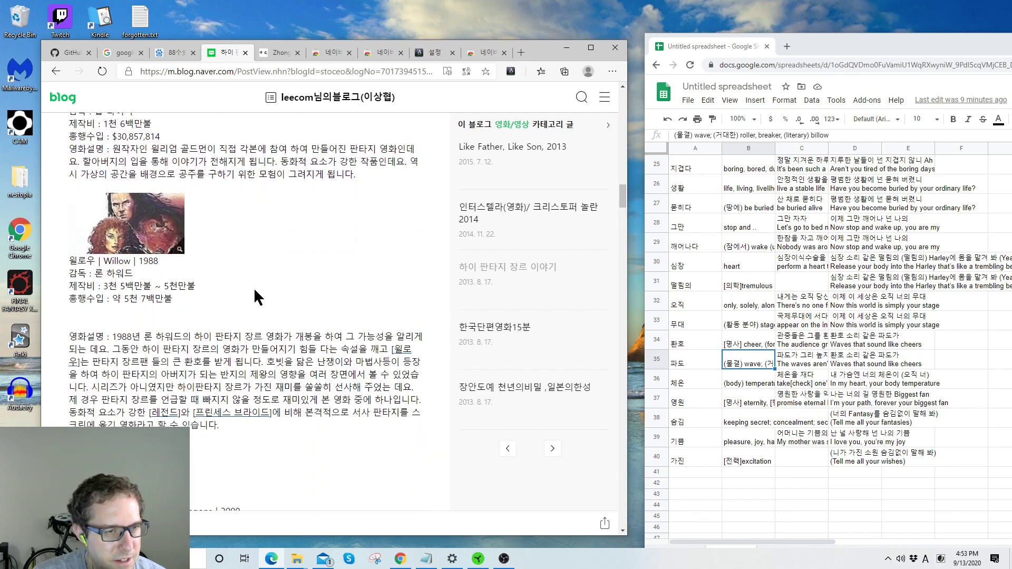
scroll(317, 281, down, 8)
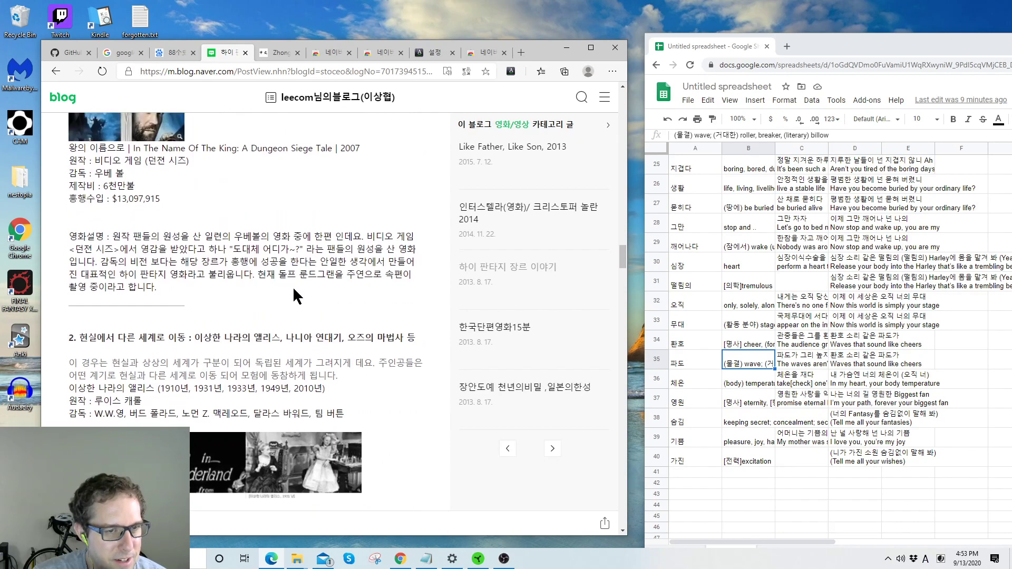
scroll(293, 286, up, 6)
drag(622, 237, 630, 53)
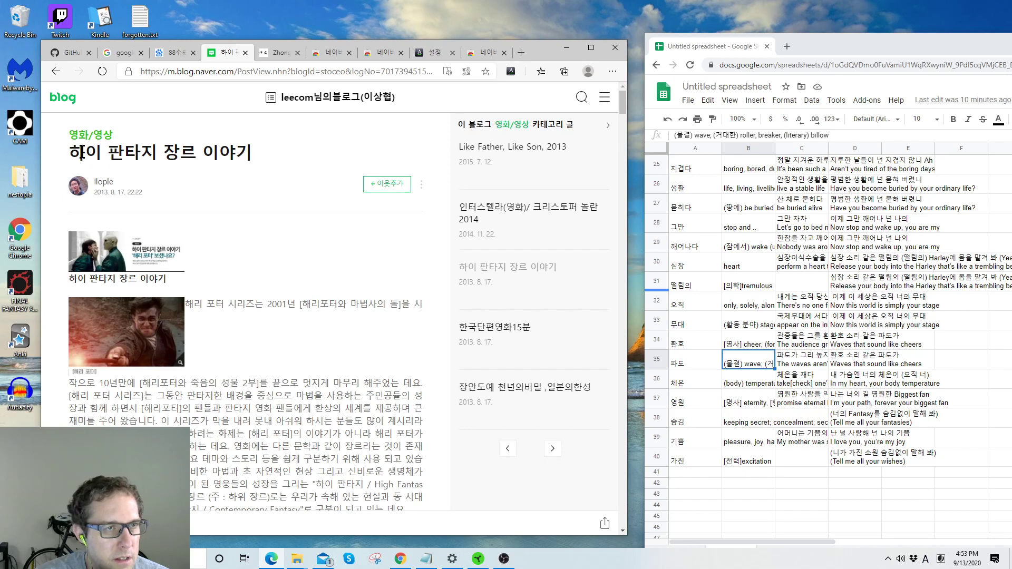
Step: Look up the title words 하이, 판타지, 장르 and 이야기 one by one in the pop-up dictionary, and close the pop-up
double_click(82, 153)
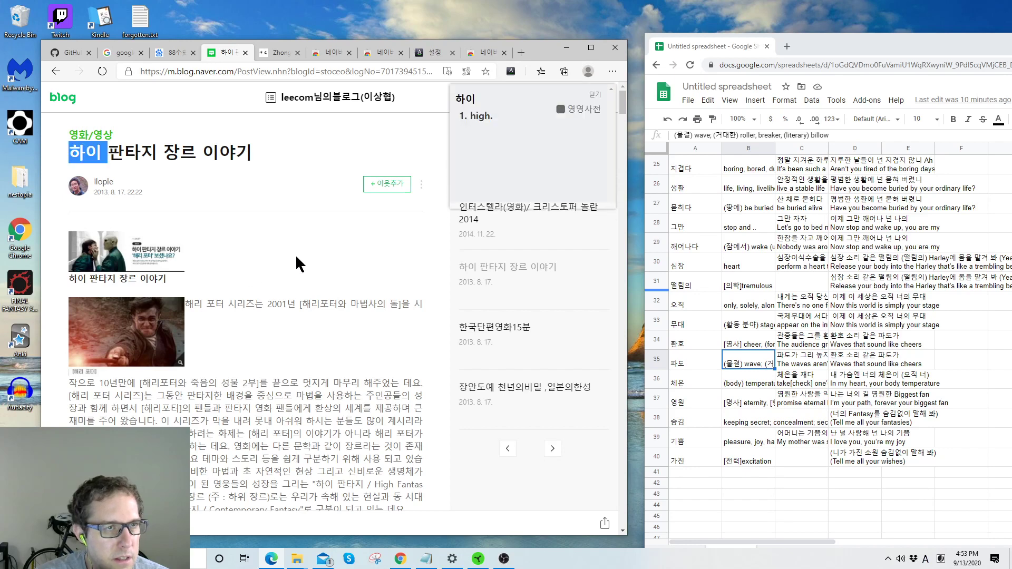
double_click(129, 152)
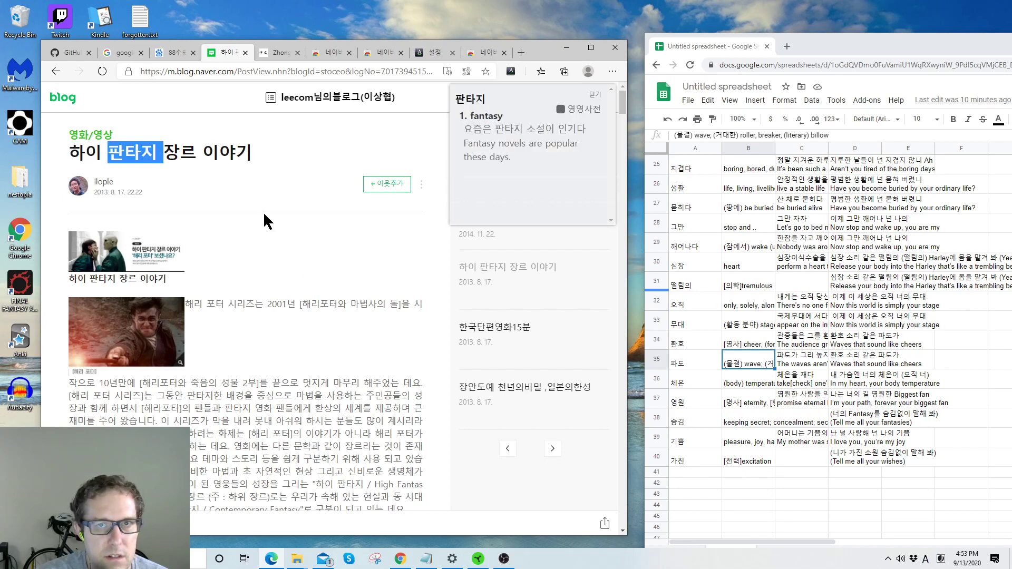
click(178, 157)
double_click(177, 152)
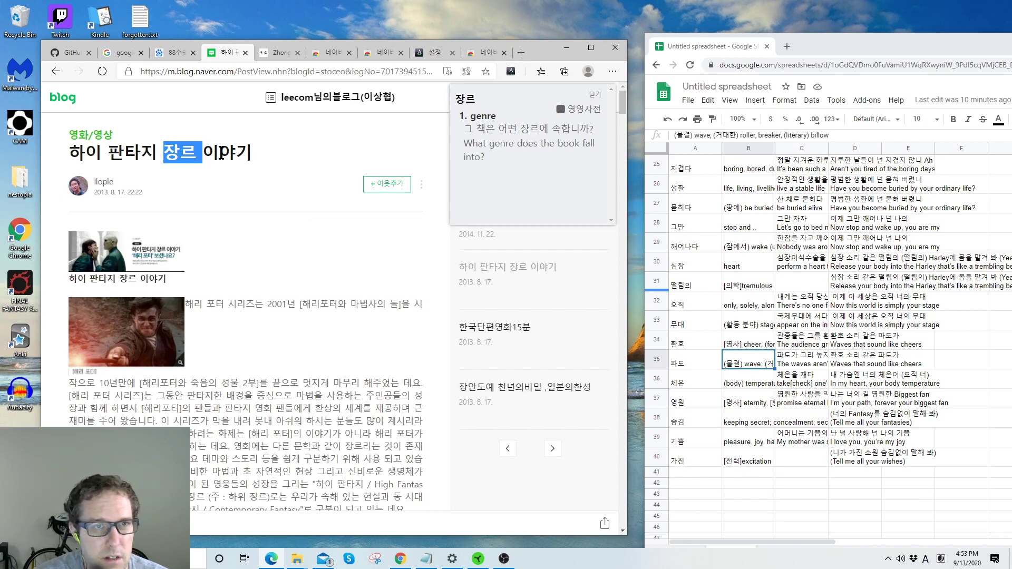
click(241, 185)
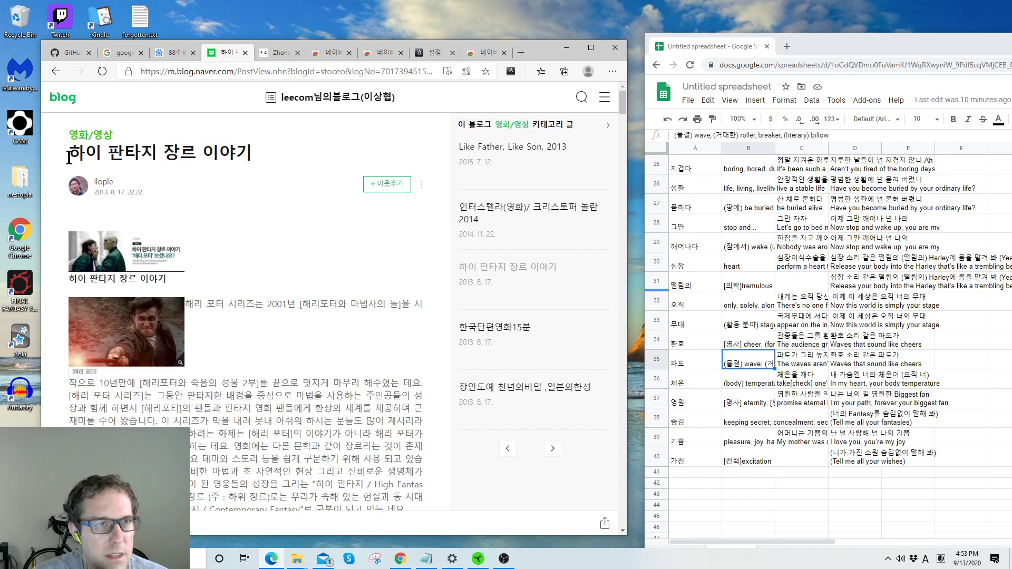
double_click(220, 153)
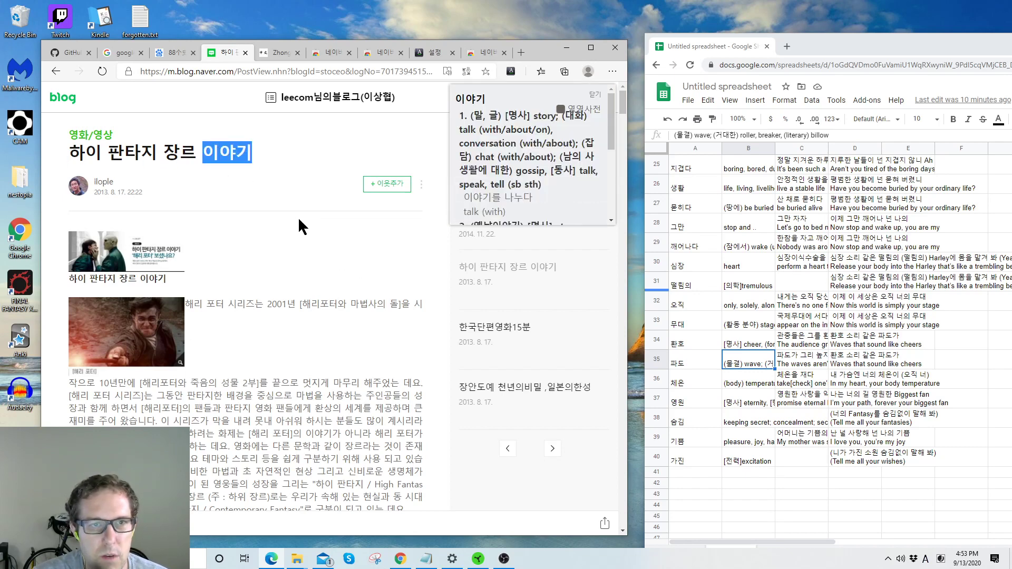
click(241, 191)
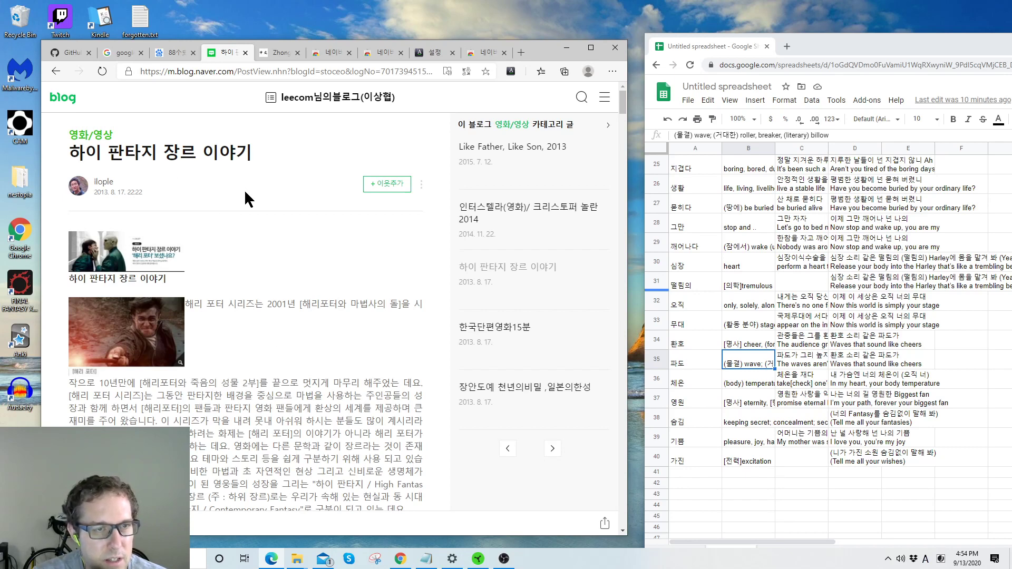
Step: Look up 마법사의 in the article's first sentence, and look up only its stem 마법사 without the particle
scroll(243, 352, down, 1)
scroll(244, 352, down, 1)
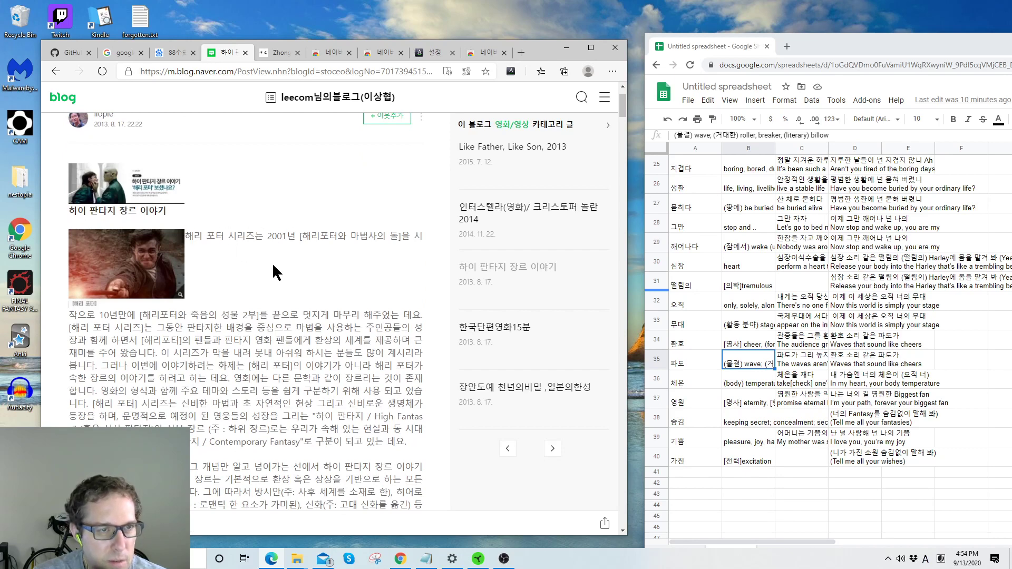
double_click(373, 237)
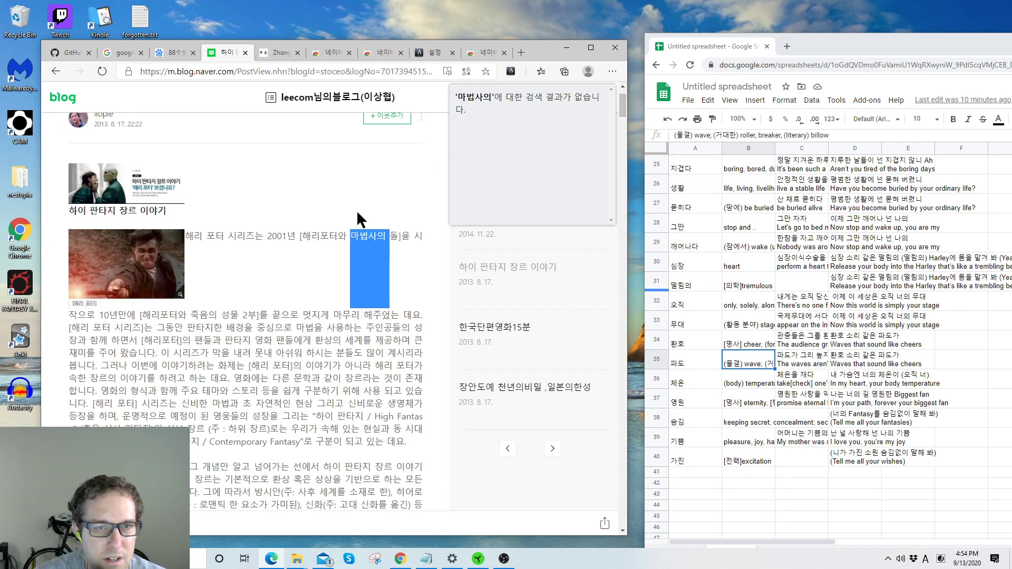
drag(350, 236, 374, 235)
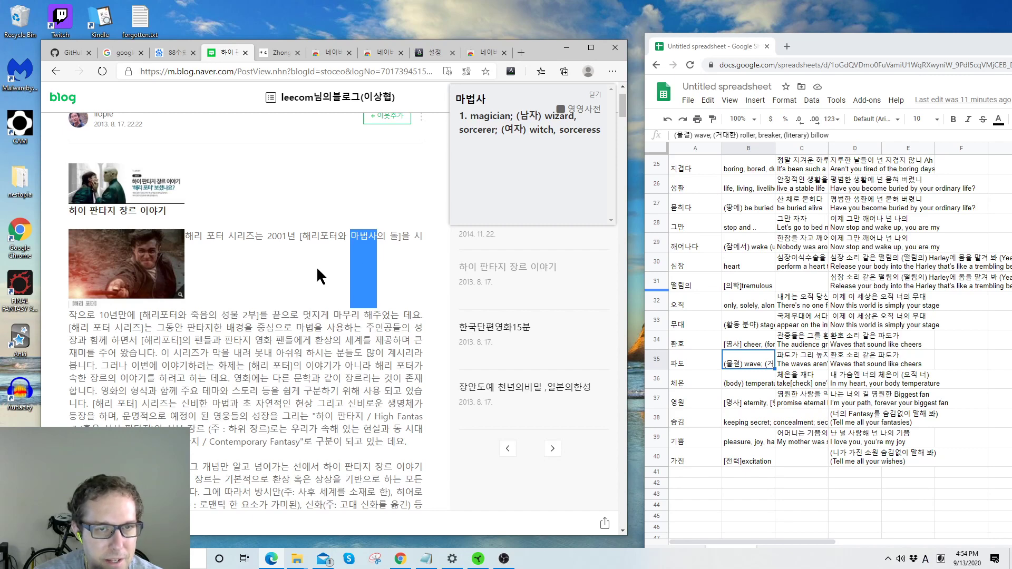
click(293, 245)
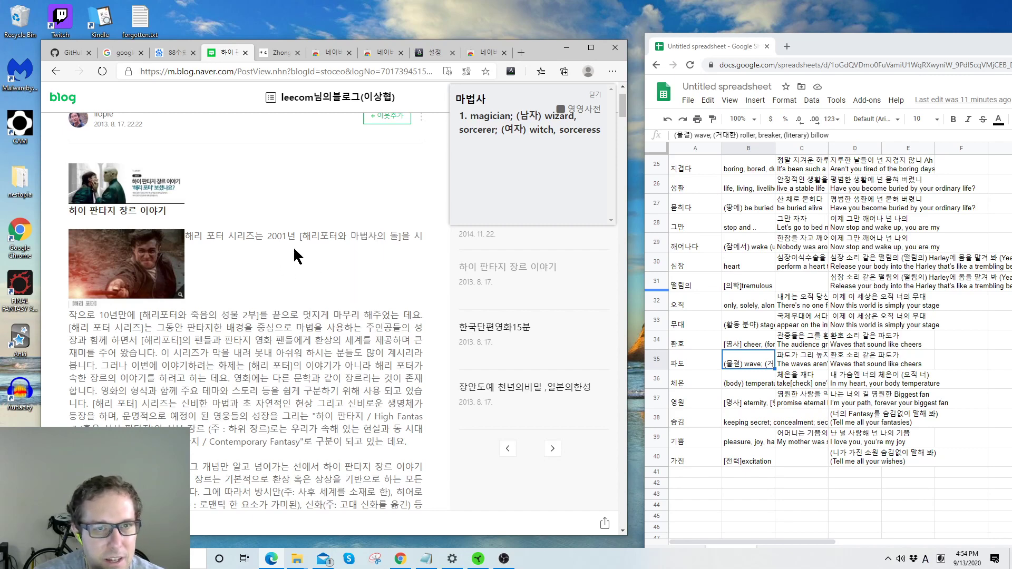
Step: Look up 죽음 within 죽음의 in the article, and enter the headword 죽음 in cell A42 of the vocabulary spreadsheet
double_click(206, 315)
drag(190, 315, 209, 315)
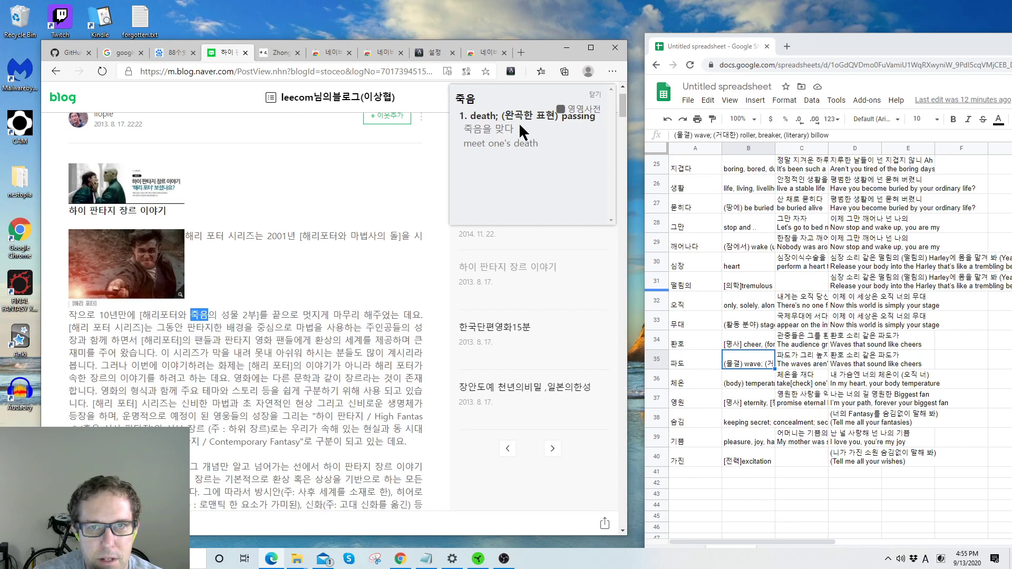
mouse_move(456, 101)
mouse_down()
mouse_move(477, 116)
mouse_move(474, 100)
mouse_up()
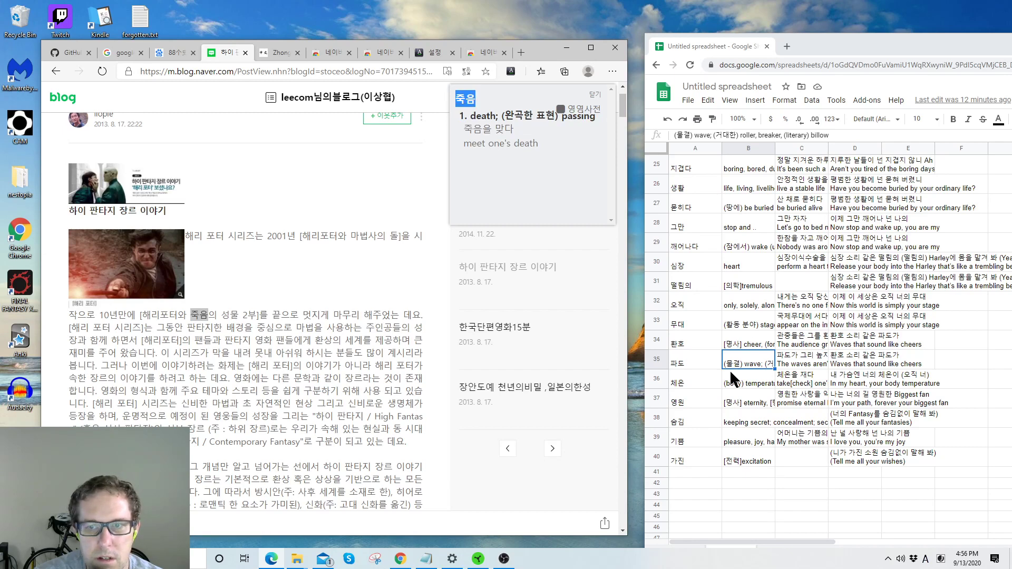
click(478, 560)
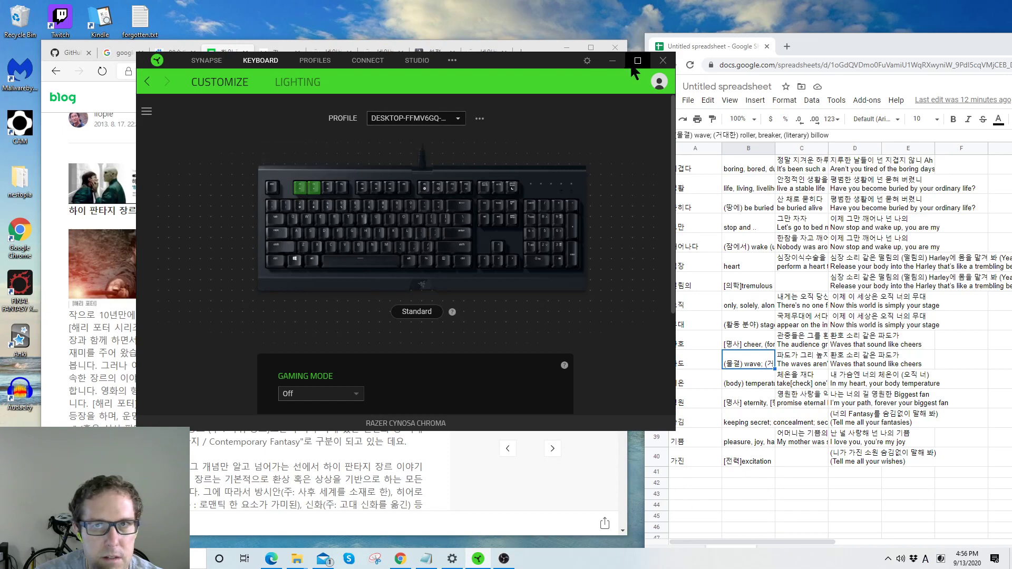
click(613, 60)
click(691, 484)
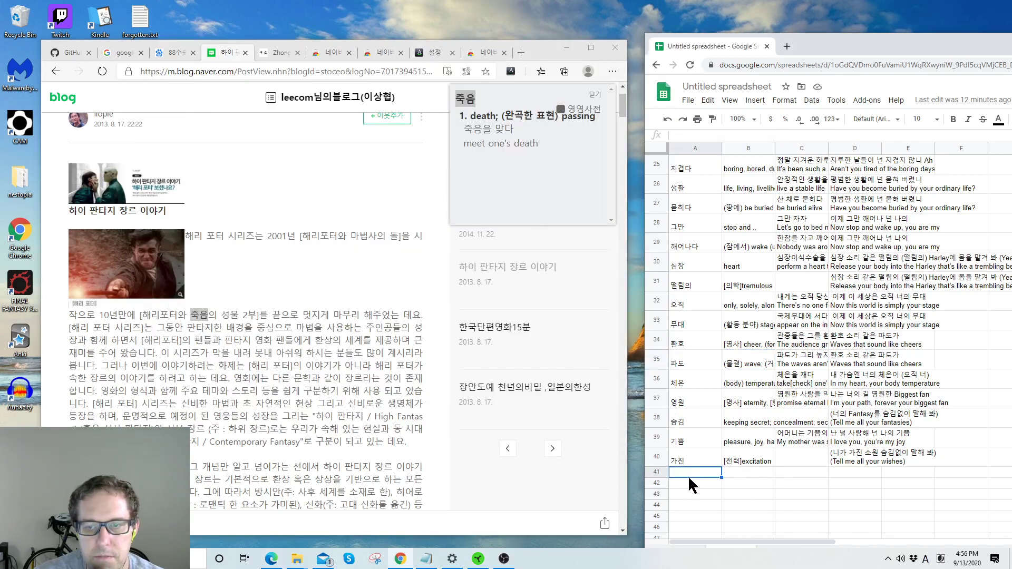
text(죽음)
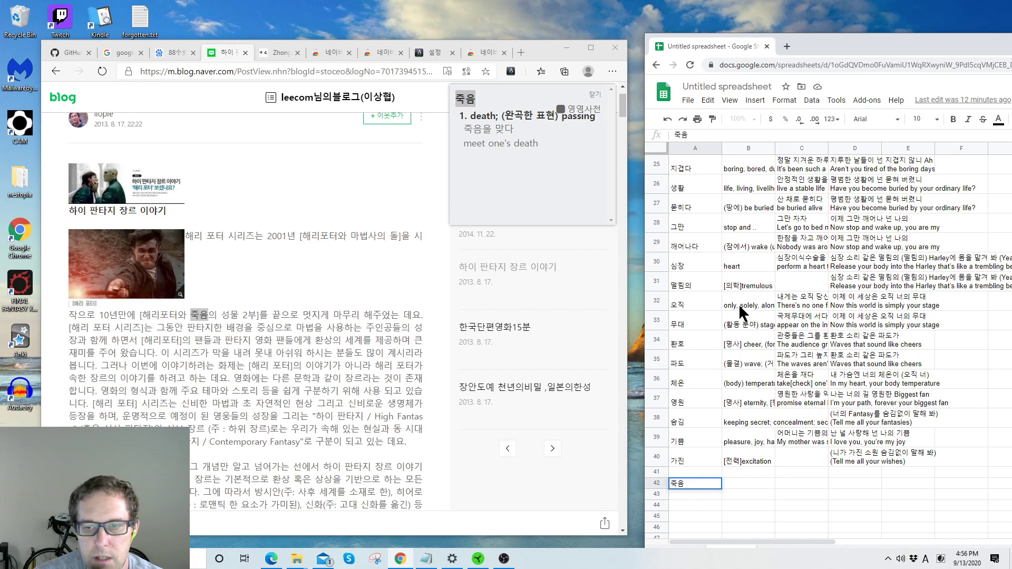
Step: Copy the definition "death; (완곡한 표현) passing" from the dictionary pop-up into cell B42
click(559, 150)
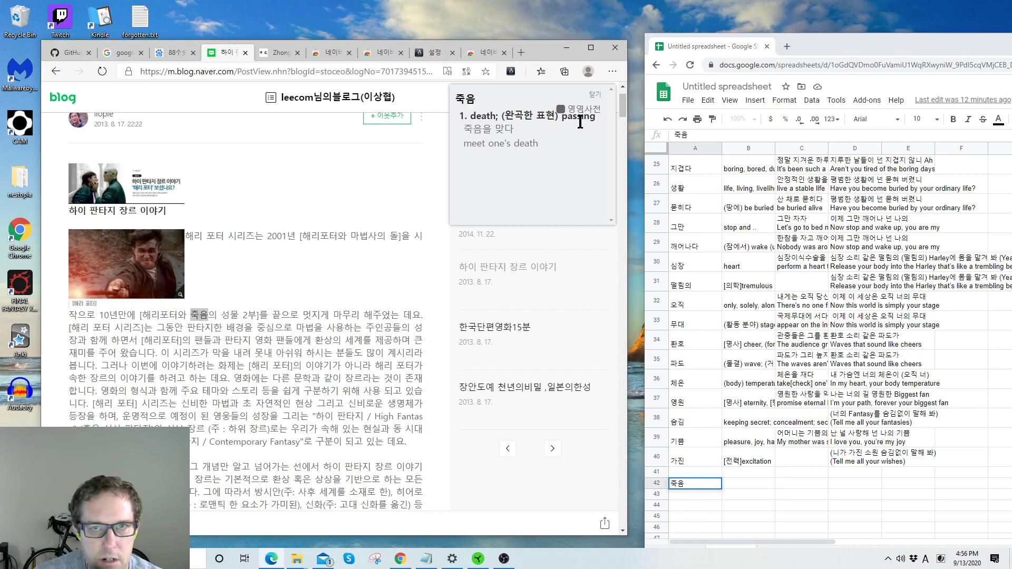
drag(597, 116, 472, 121)
key(ctrl+c)
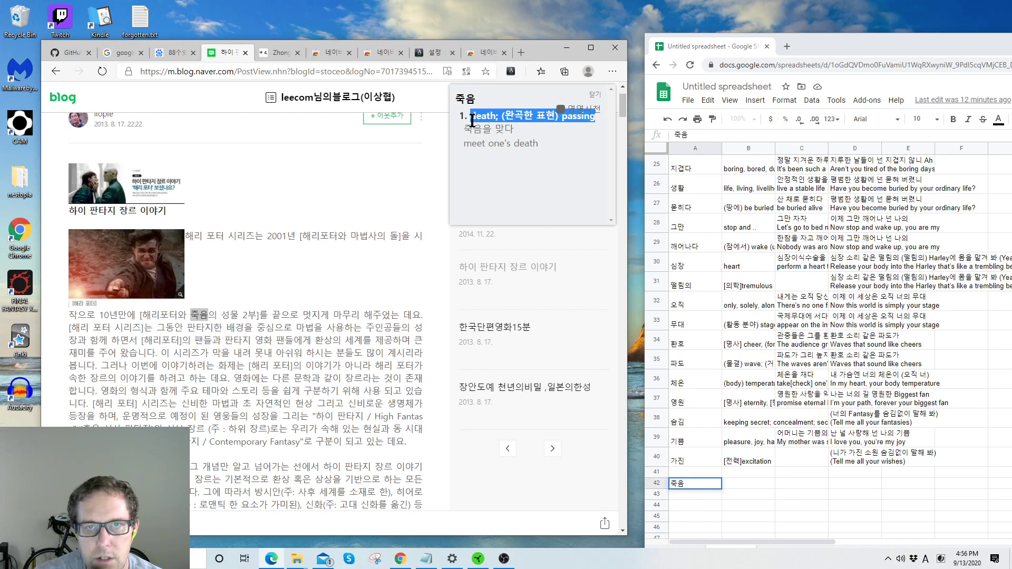
click(742, 484)
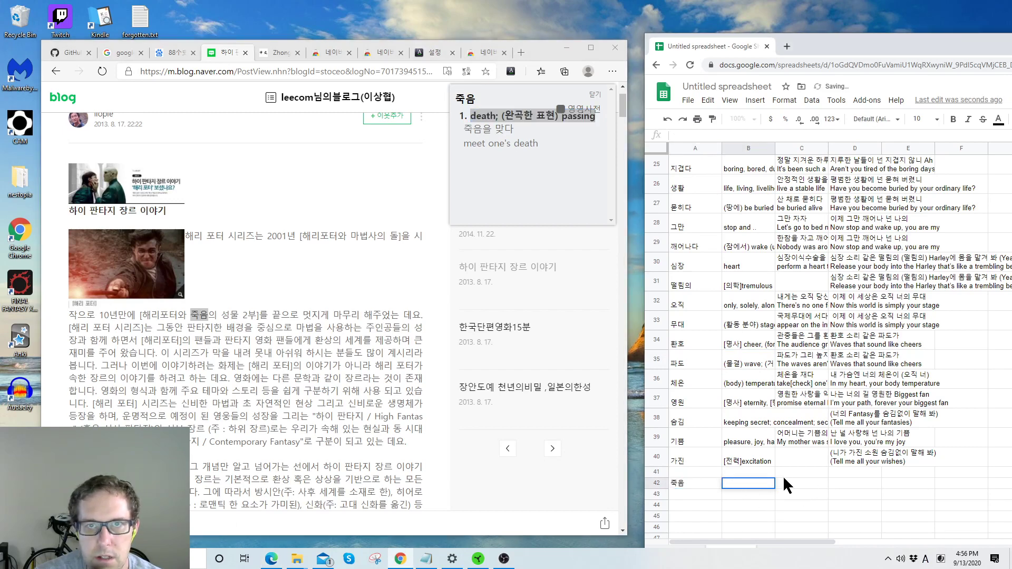
key(ctrl+v)
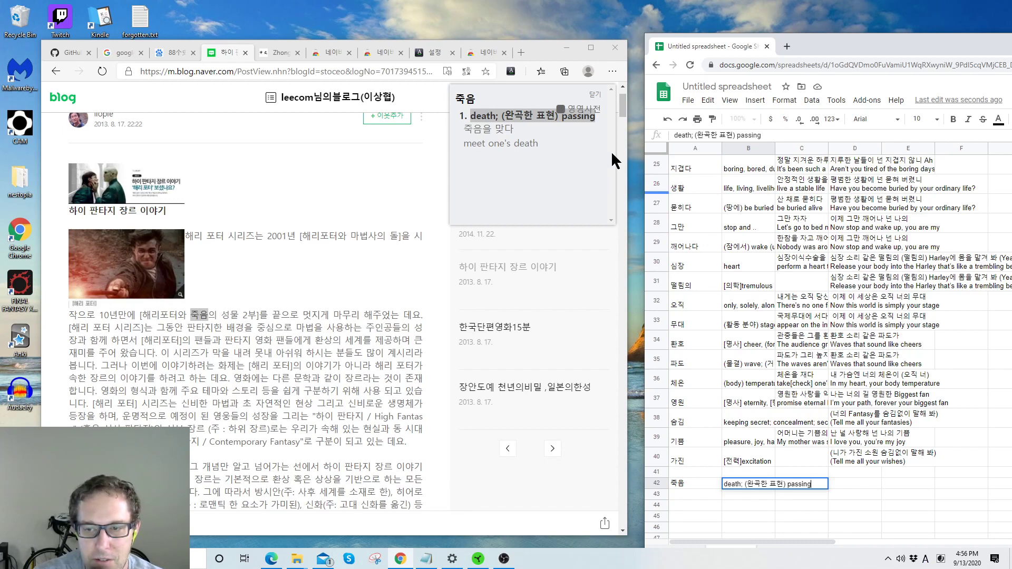
Step: Copy the example "죽음을 맞다 / meet one's death" from the dictionary pop-up into cell C42 of the vocabulary spreadsheet
drag(543, 141, 461, 135)
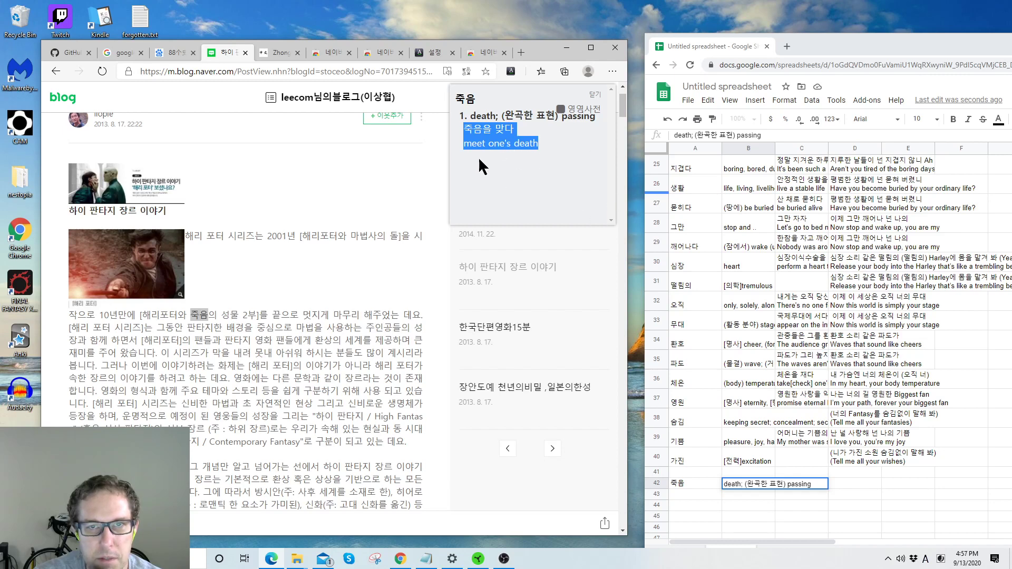
click(846, 483)
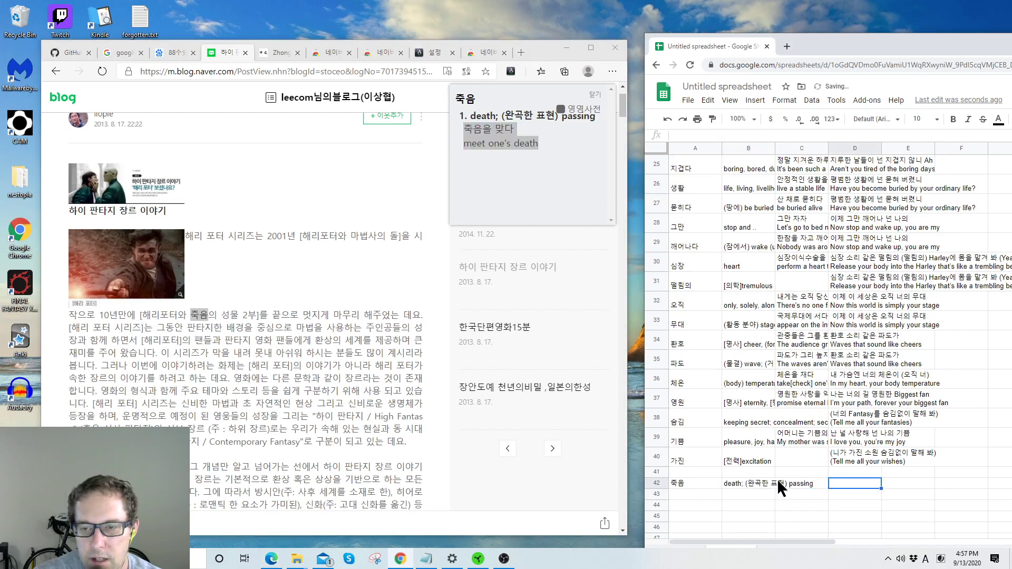
double_click(799, 494)
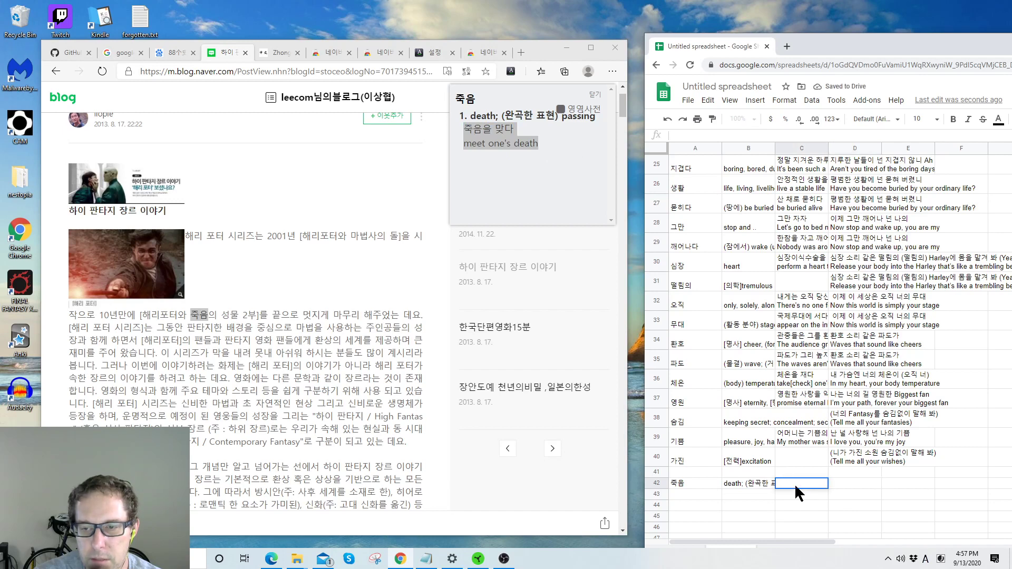
text(죽음을 맞다 meet one's death)
key(shift+Tab)
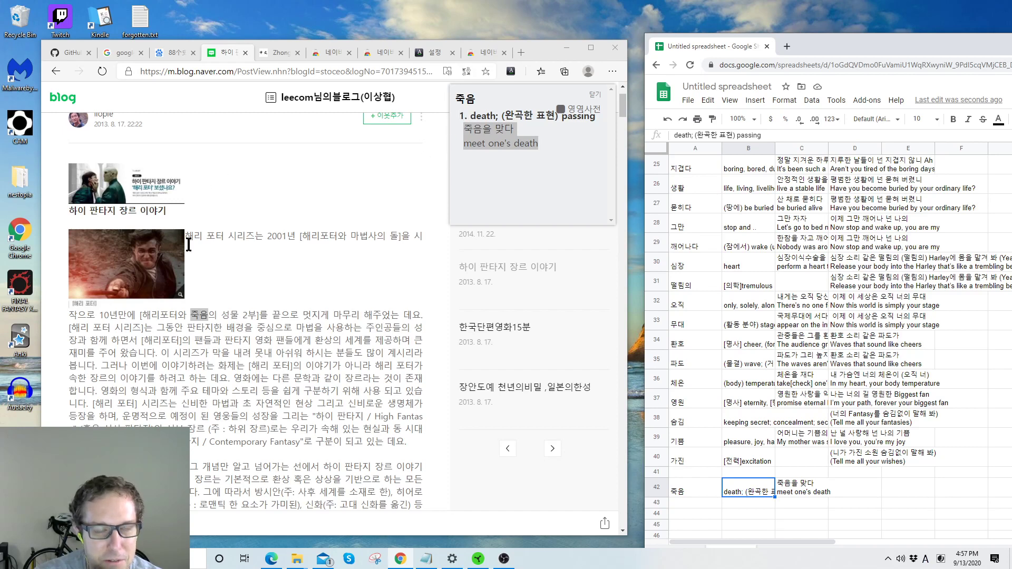
Step: Close the dictionary pop-up, and try to look up only the stem 팬 within 팬들과 in the article
click(308, 270)
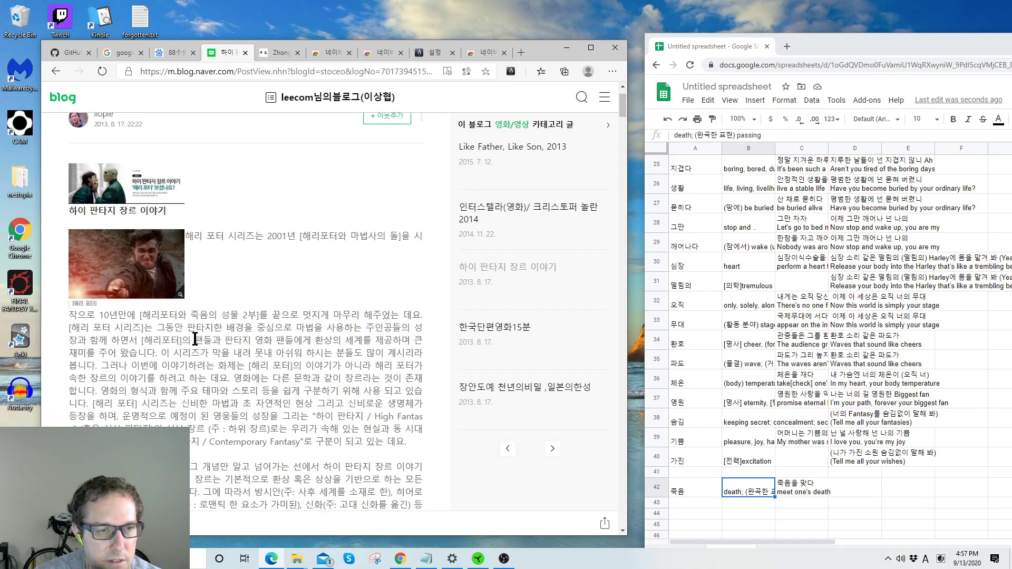
drag(193, 340, 205, 339)
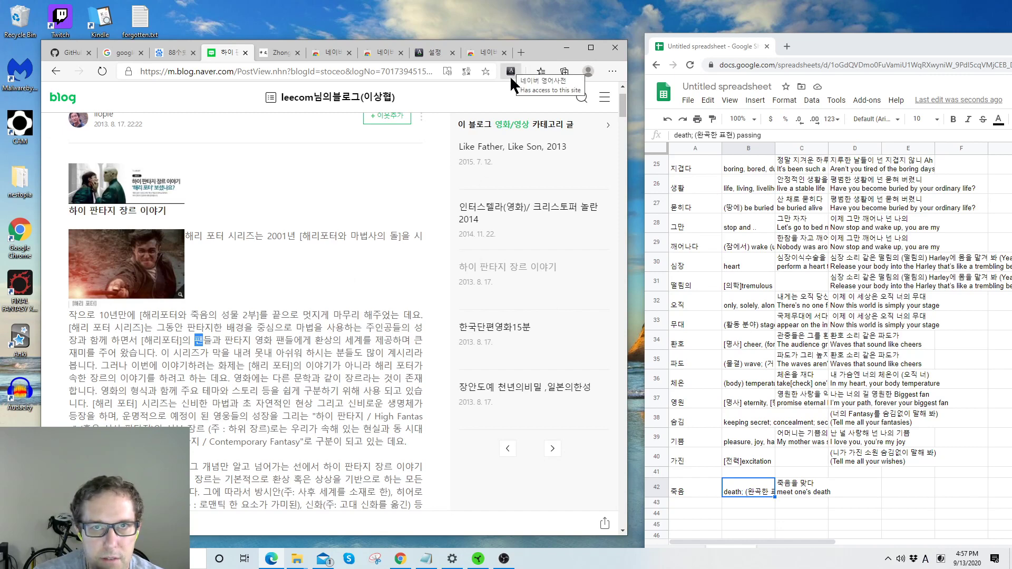
click(230, 291)
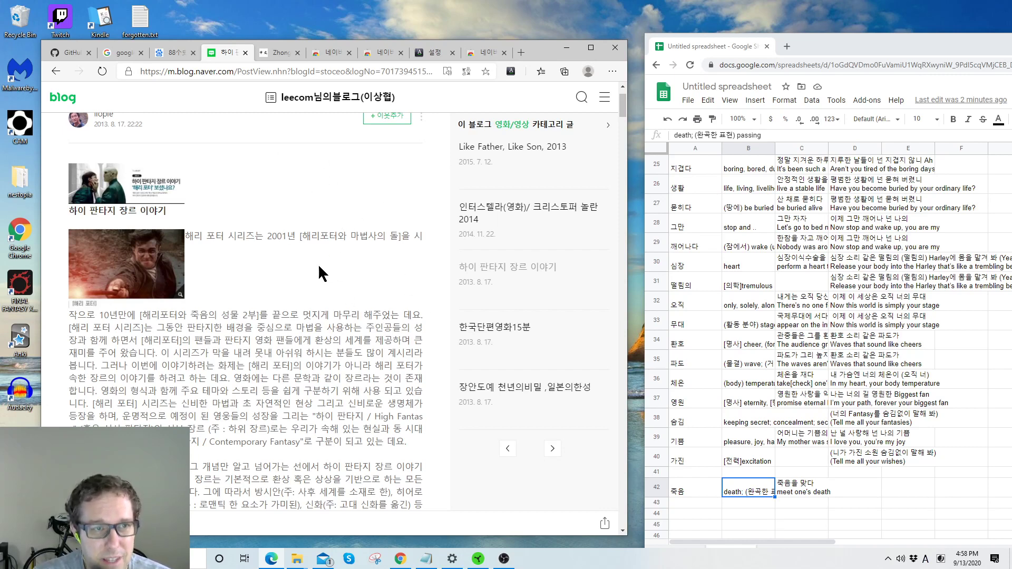
Step: Open the LingQ Korean lesson feed at lingq.com/en/learn/ko/web/feed in place of the extension's web store page
click(485, 53)
click(225, 78)
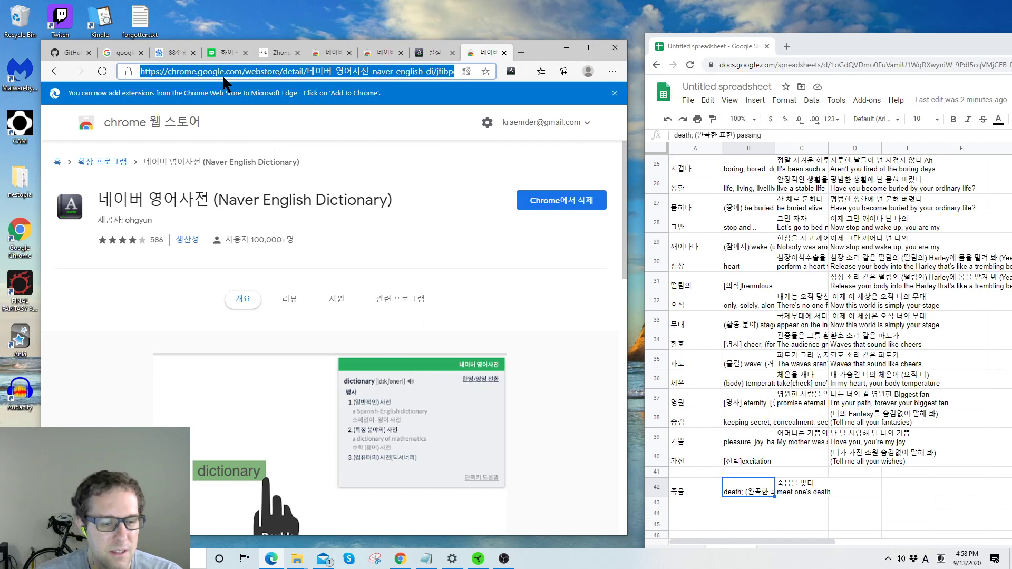
text(lingq.com/en/learn/ko/web/feed)
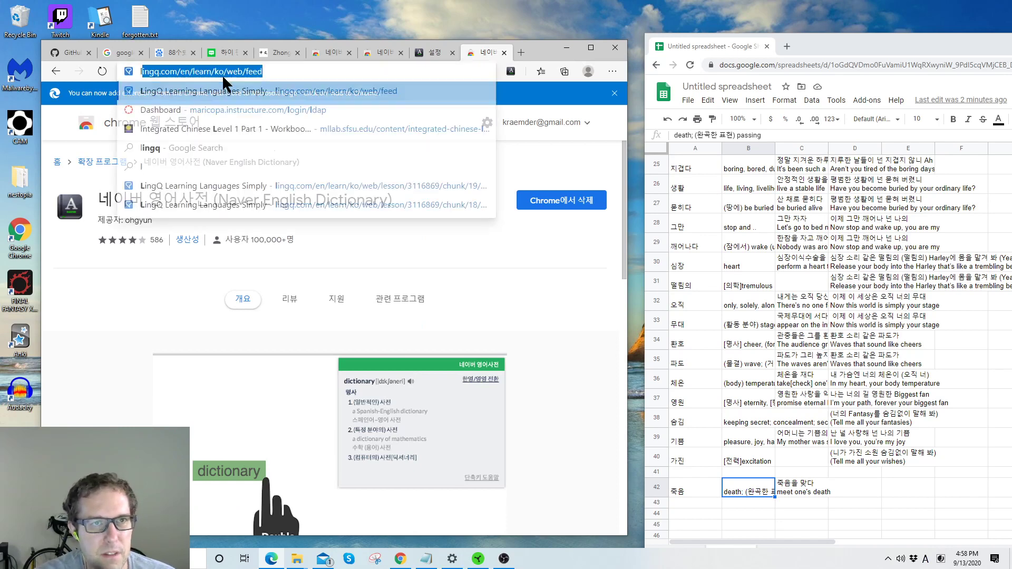
key(Return)
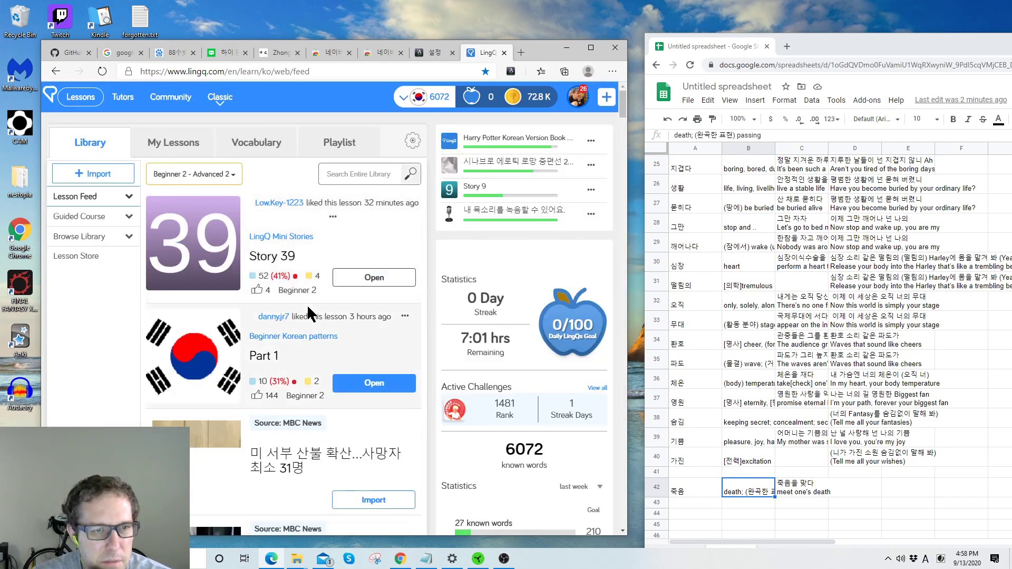
Step: Open the Harry Potter Korean Version Book 1 course from the saved lessons, and open its lesson (29)
click(193, 146)
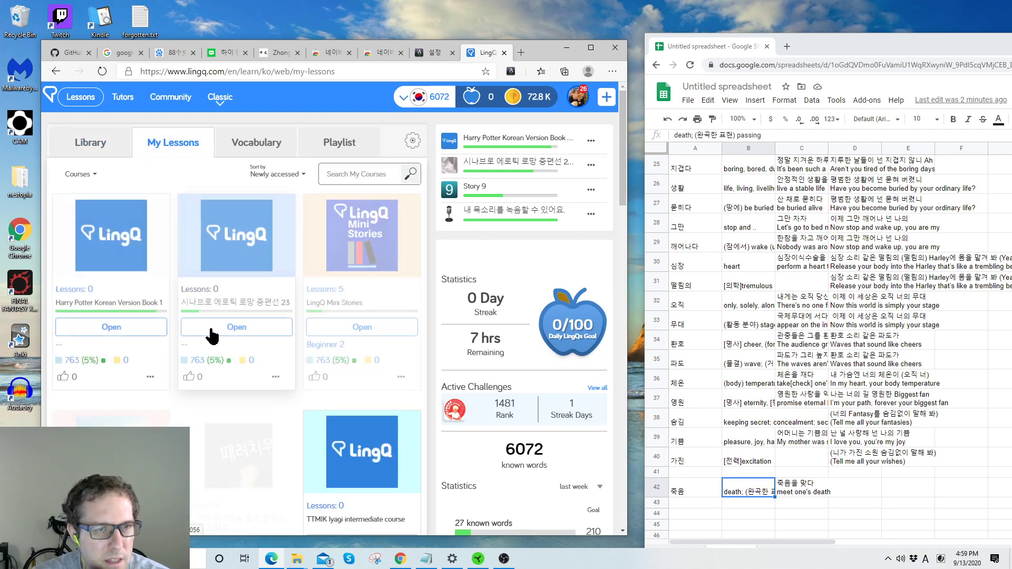
click(101, 237)
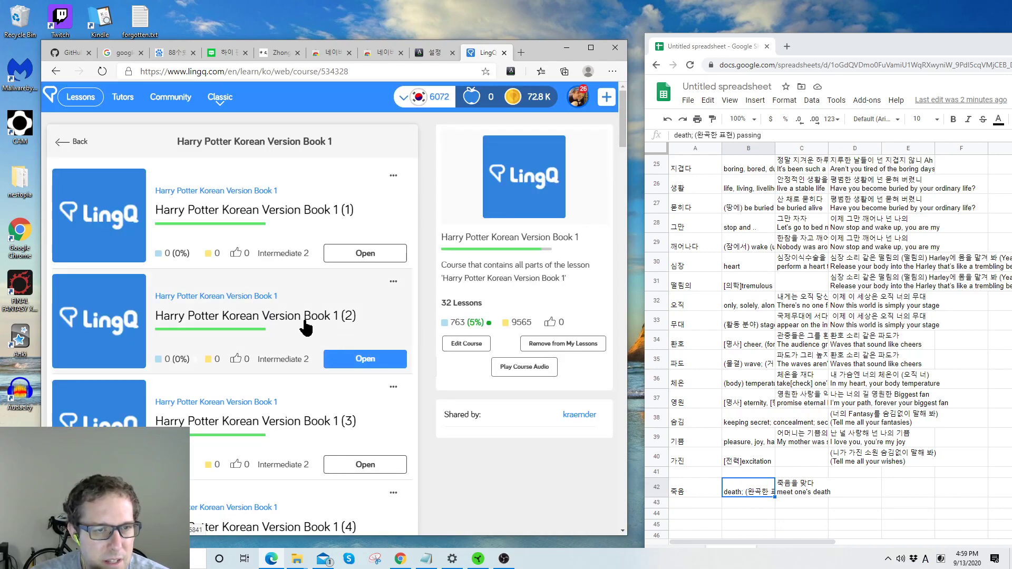
scroll(306, 328, down, 2)
scroll(305, 328, down, 20)
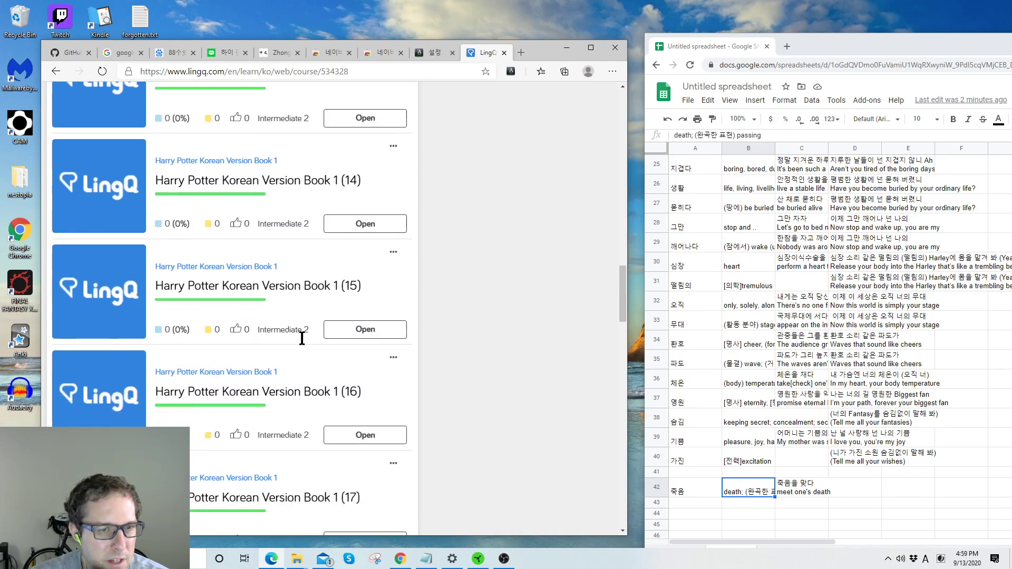
scroll(302, 346, down, 20)
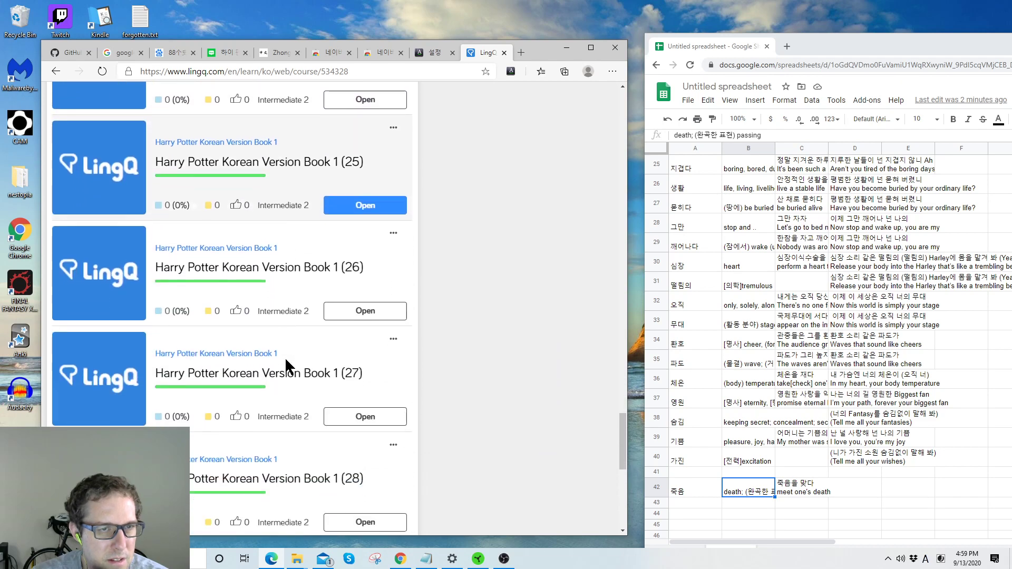
scroll(282, 368, up, 2)
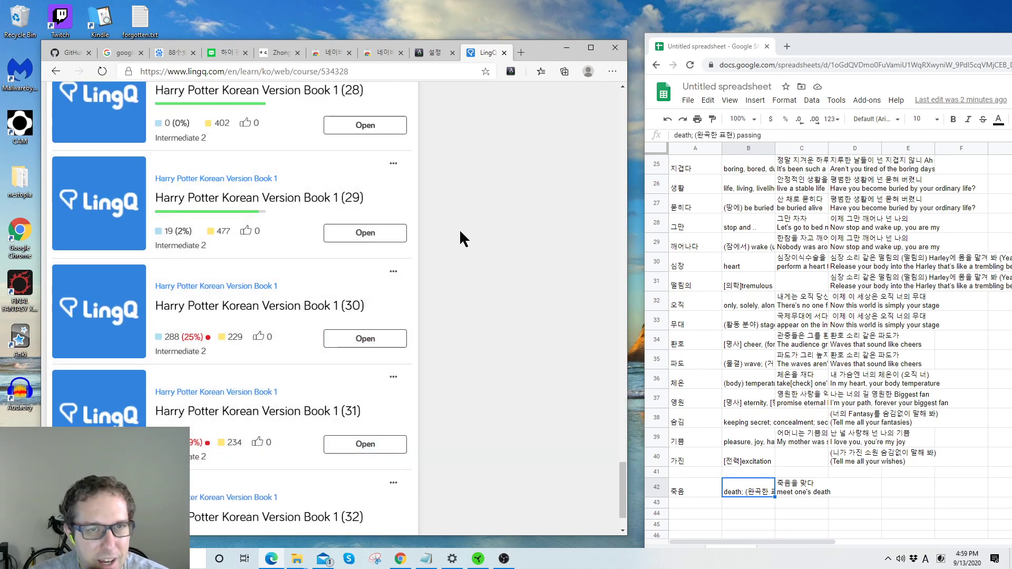
click(375, 230)
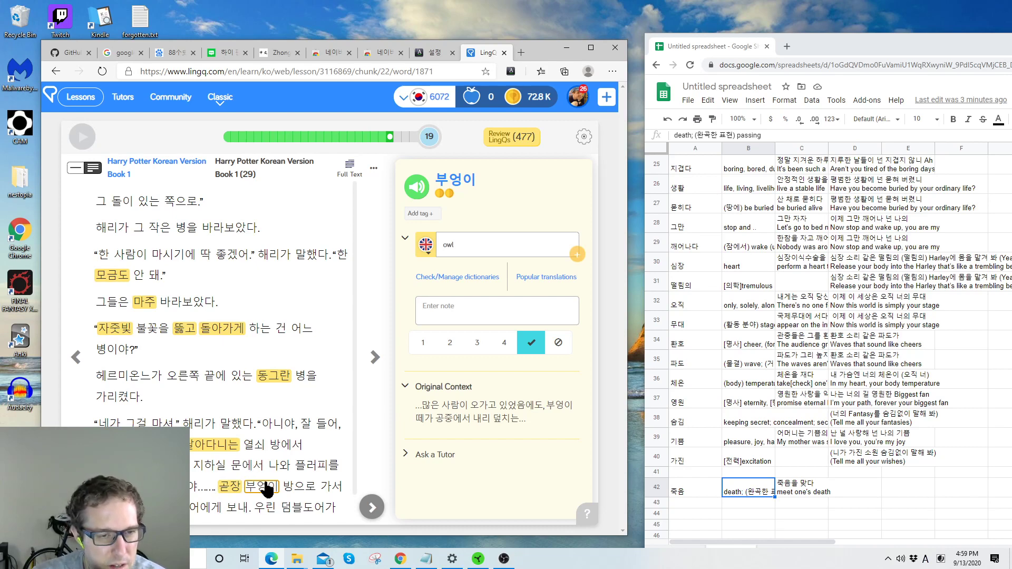
Step: Select 방으로 in the lesson text, and try looking up the full word and the part 방으 from its heading
click(297, 491)
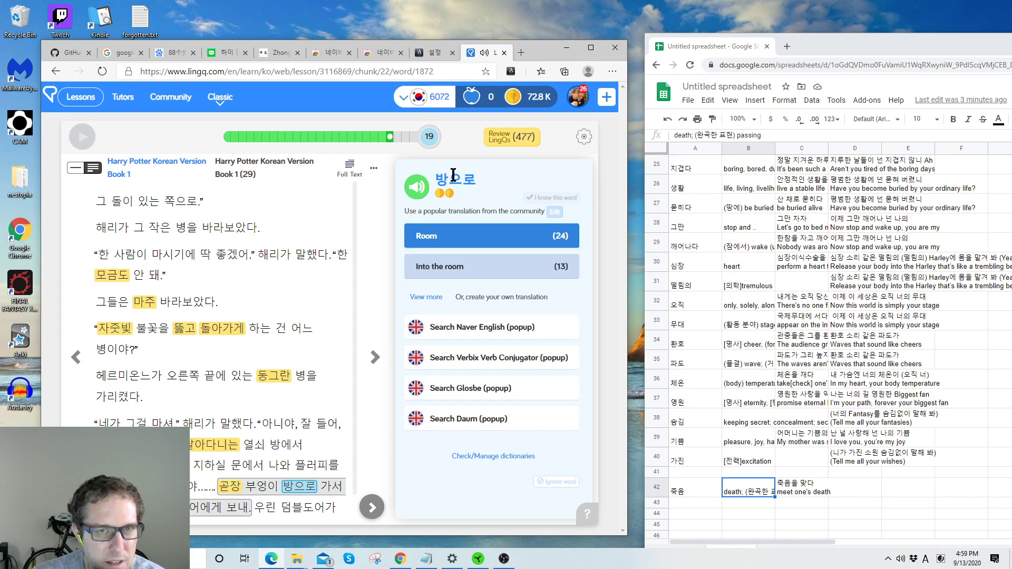
drag(479, 180, 437, 175)
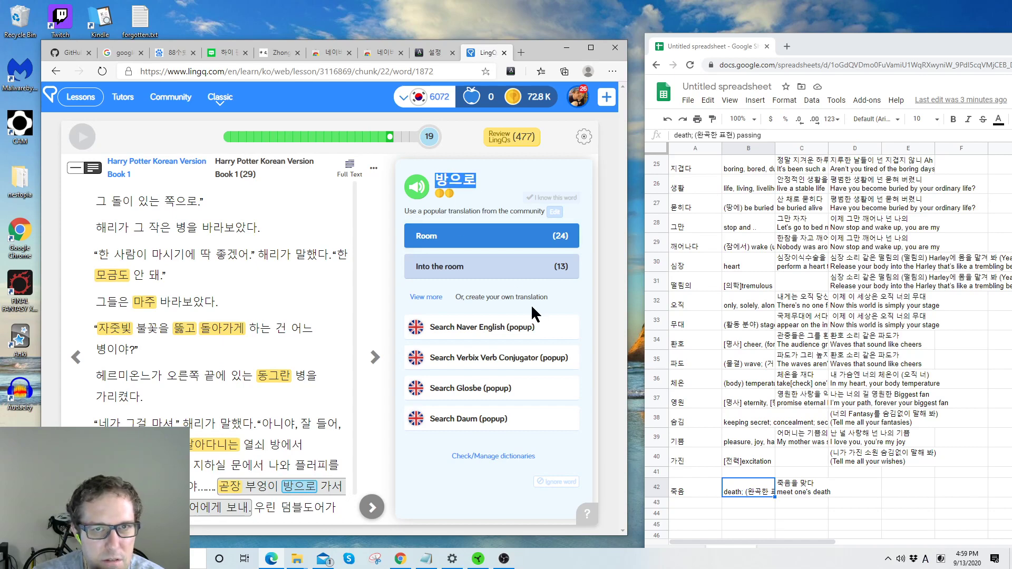
click(438, 170)
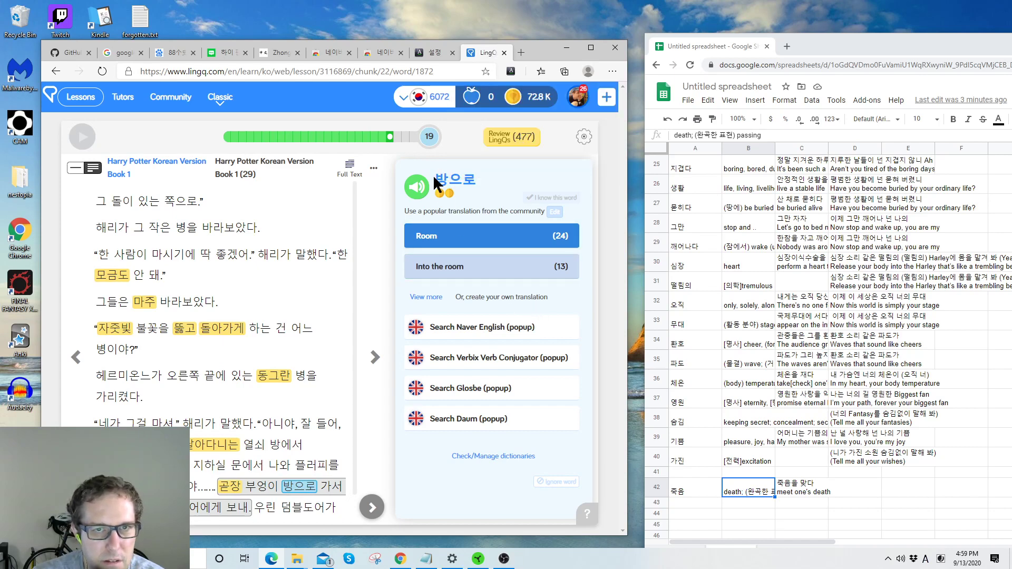
drag(464, 180, 435, 179)
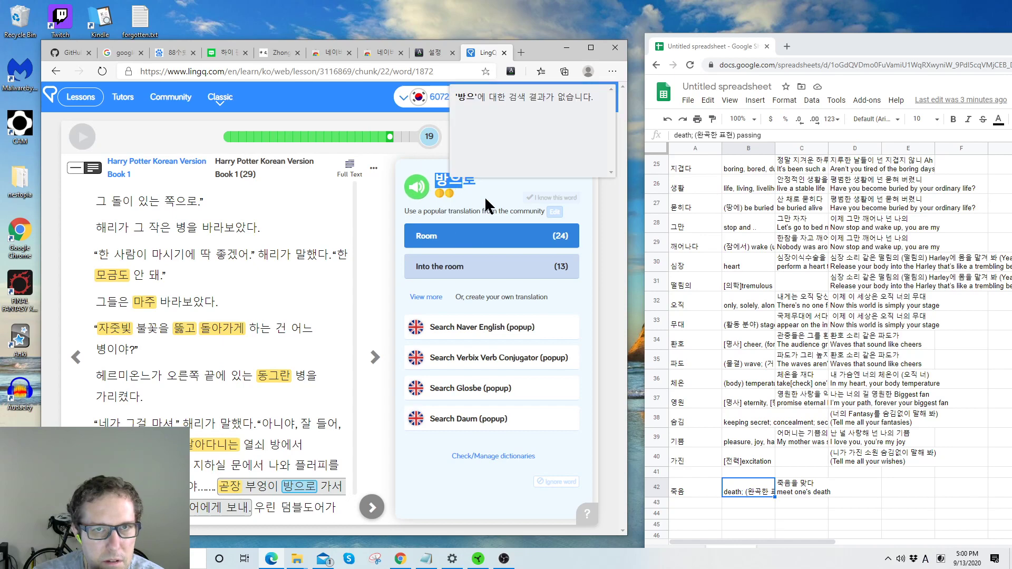
Step: Look up only the stem 방 through the dictionary extension's own search window, and close that window
click(447, 180)
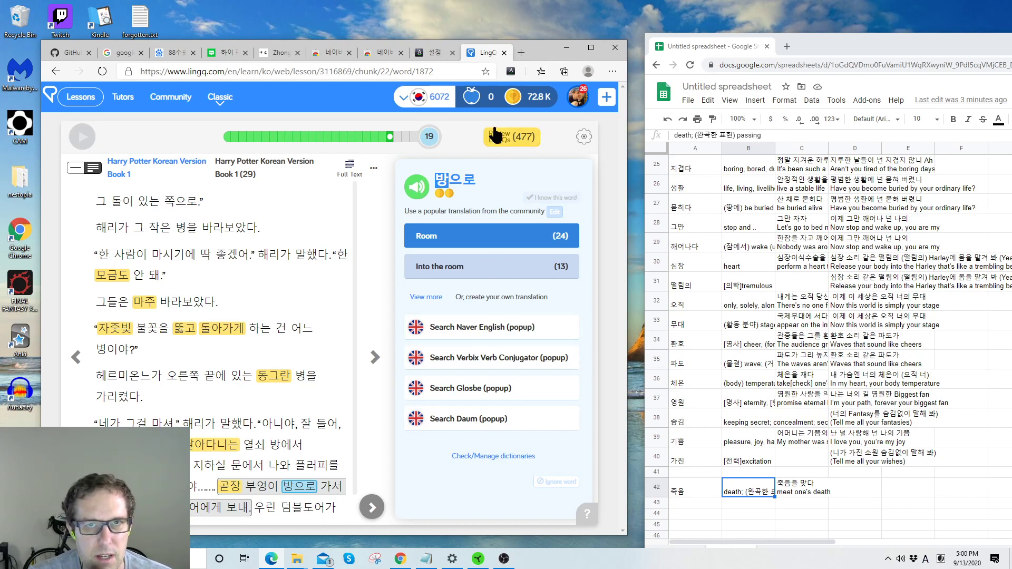
click(510, 71)
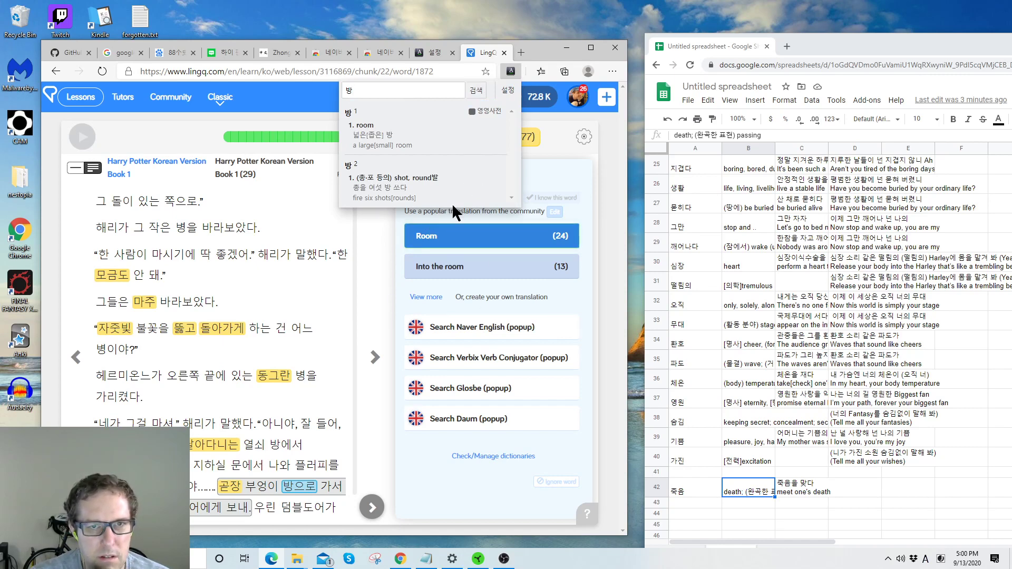
click(561, 173)
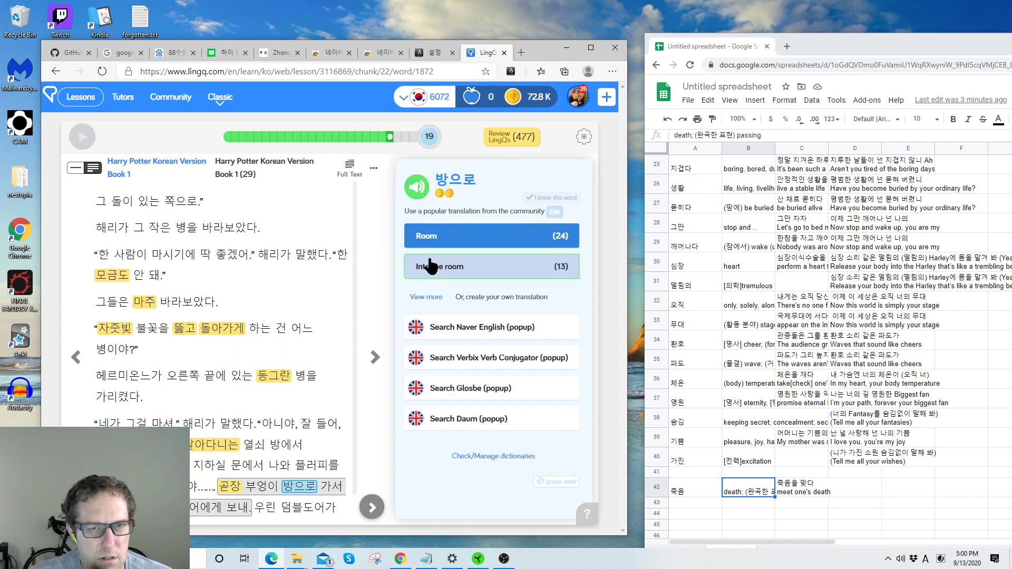
Step: View the community translations of 덤블도어가 and 덤블도어에게 in the lesson text
scroll(317, 421, down, 1)
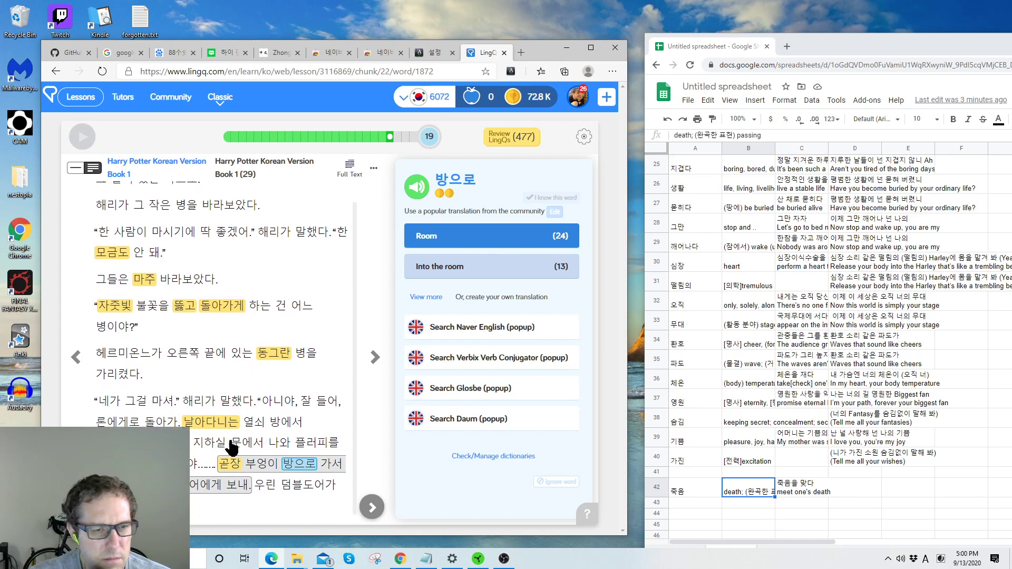
click(299, 478)
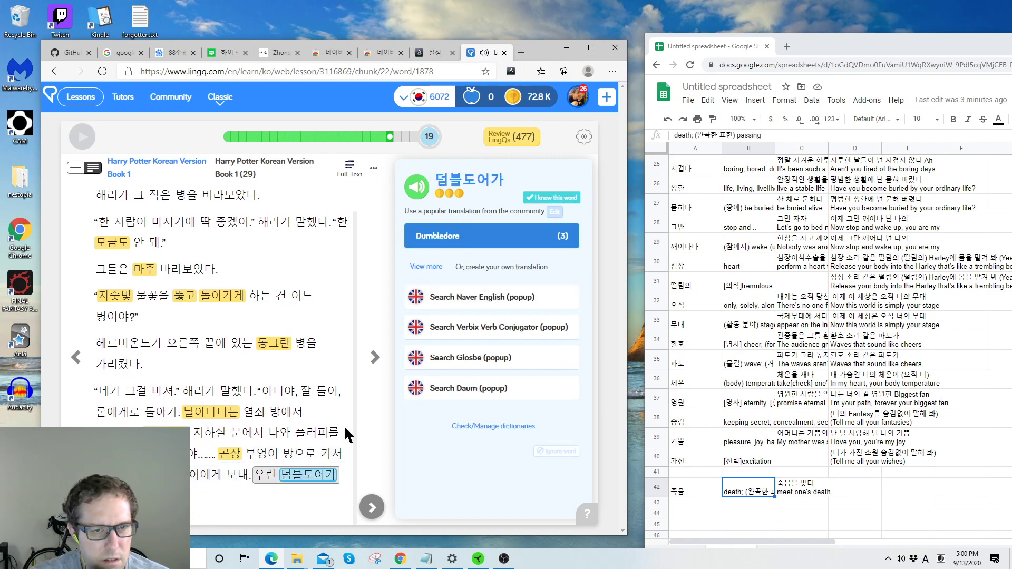
click(181, 475)
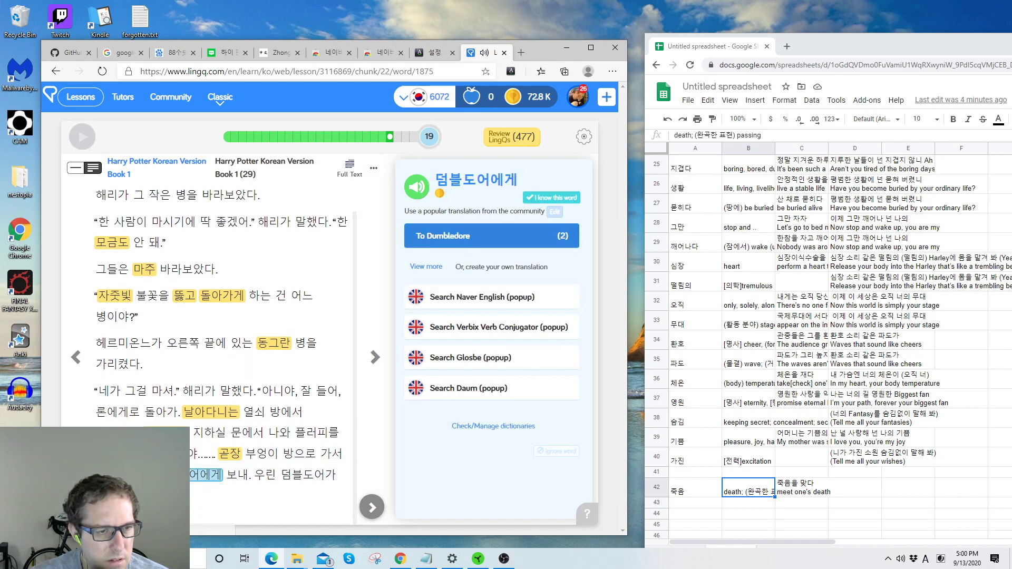
Step: Select 그걸 in the lesson text, and try looking it up in the pop-up dictionary from the word's heading
click(137, 392)
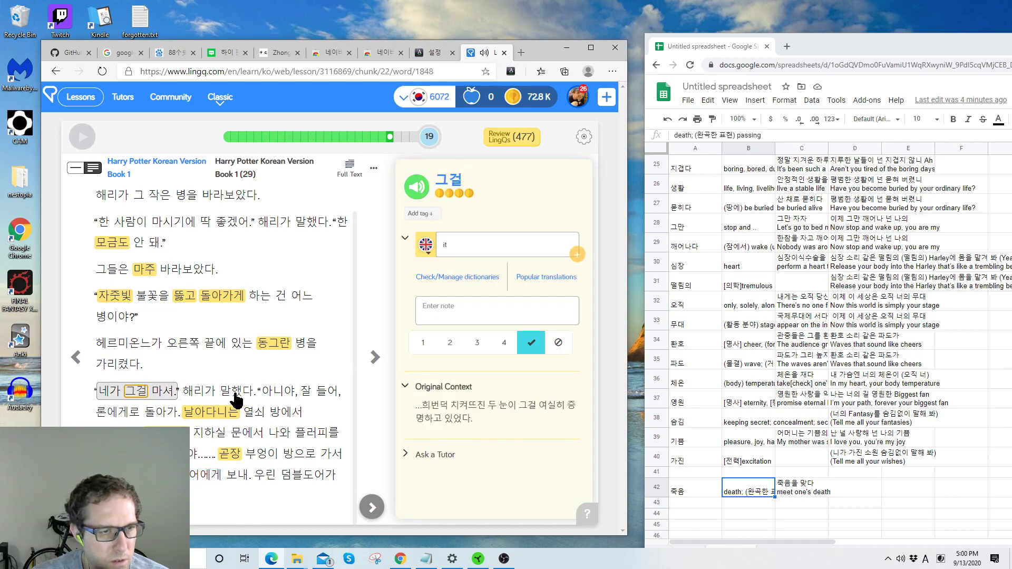
double_click(444, 179)
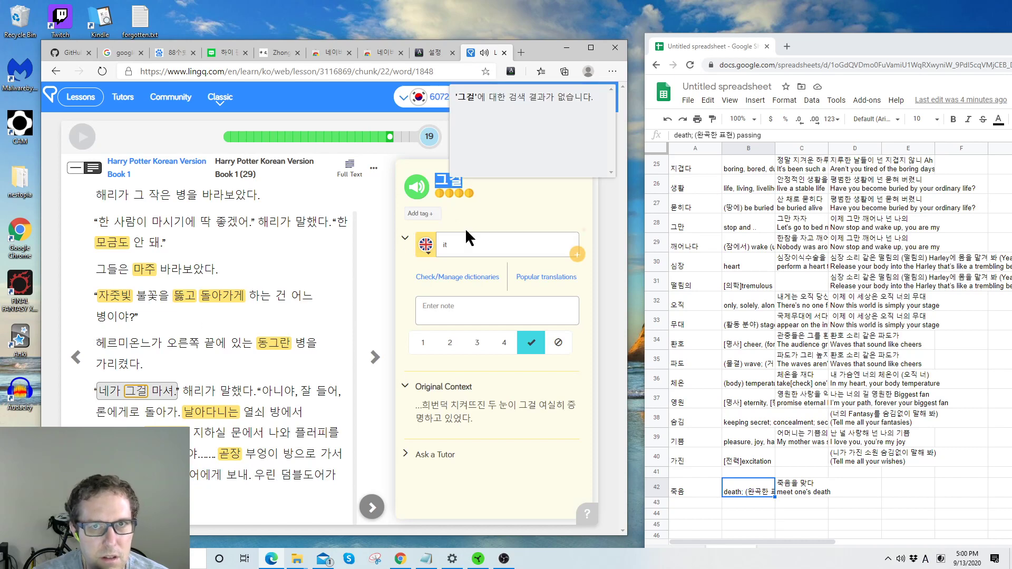
click(436, 176)
drag(435, 176, 459, 193)
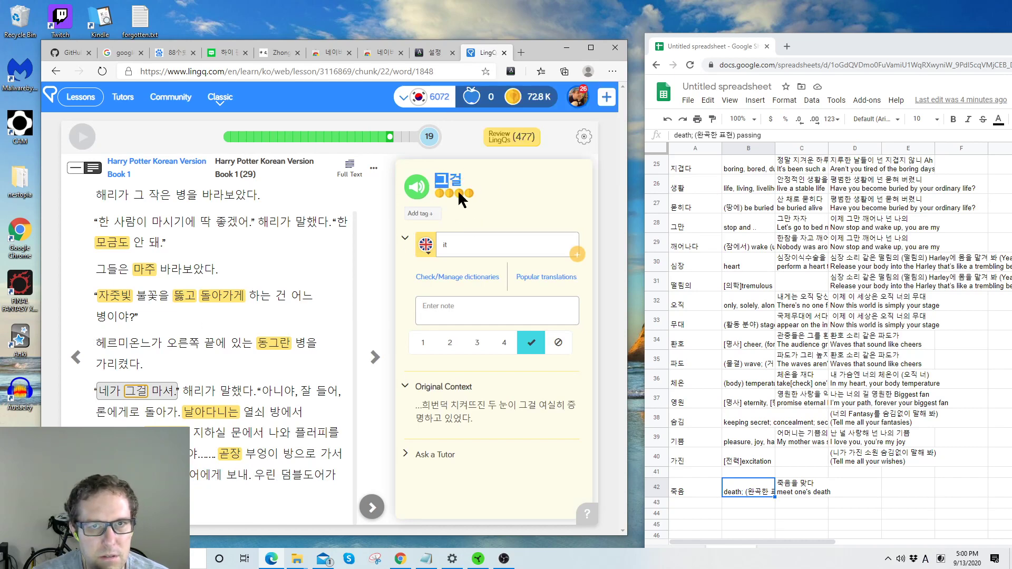
Step: View the translation of 해리가, and advance to the lesson's next page, leaving the review activity
click(199, 391)
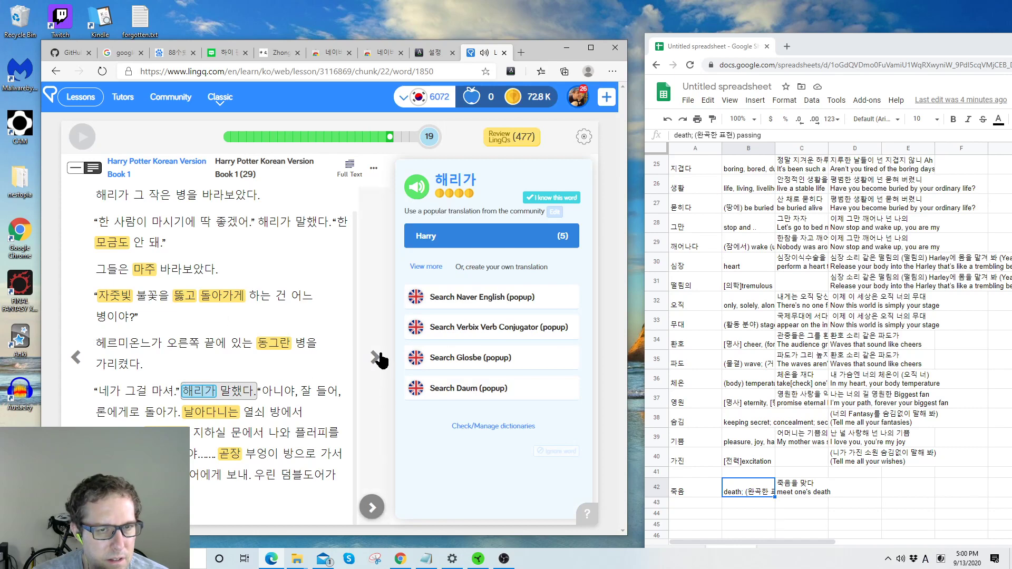
click(371, 507)
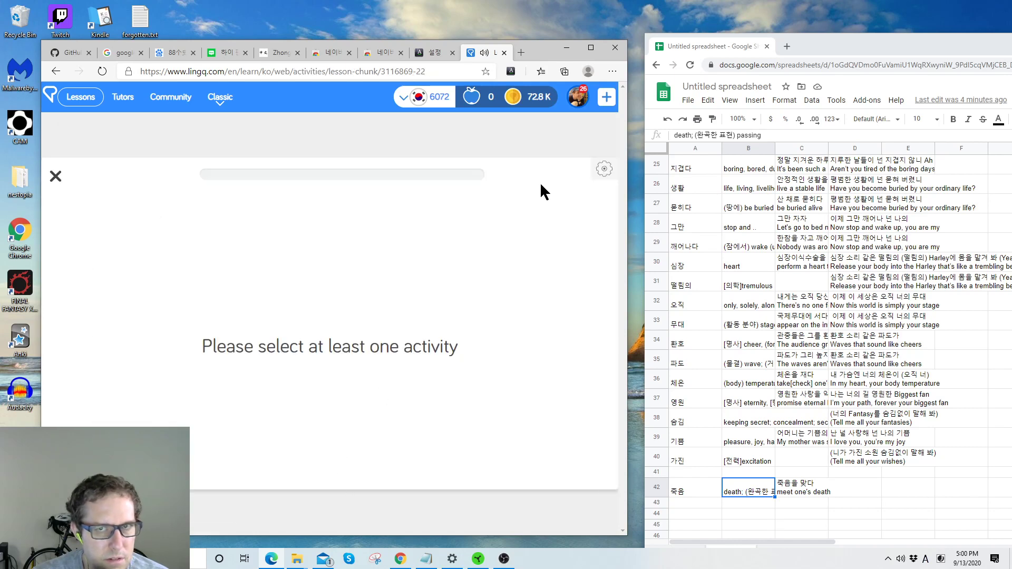
click(56, 176)
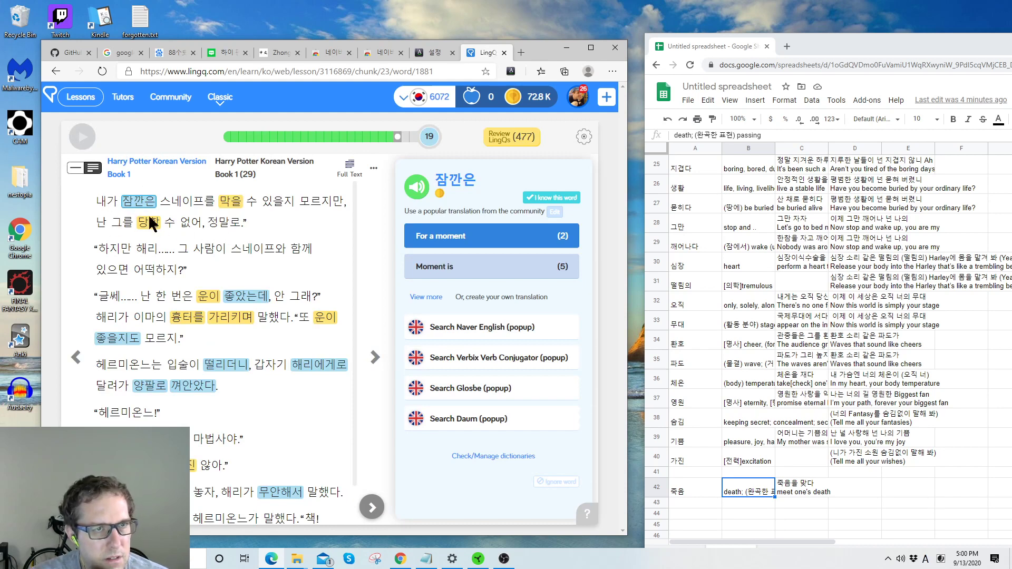
Step: Look up 잠깐은 from its heading in the pop-up dictionary, and look up only its stem 잠깐 without the particle
double_click(458, 178)
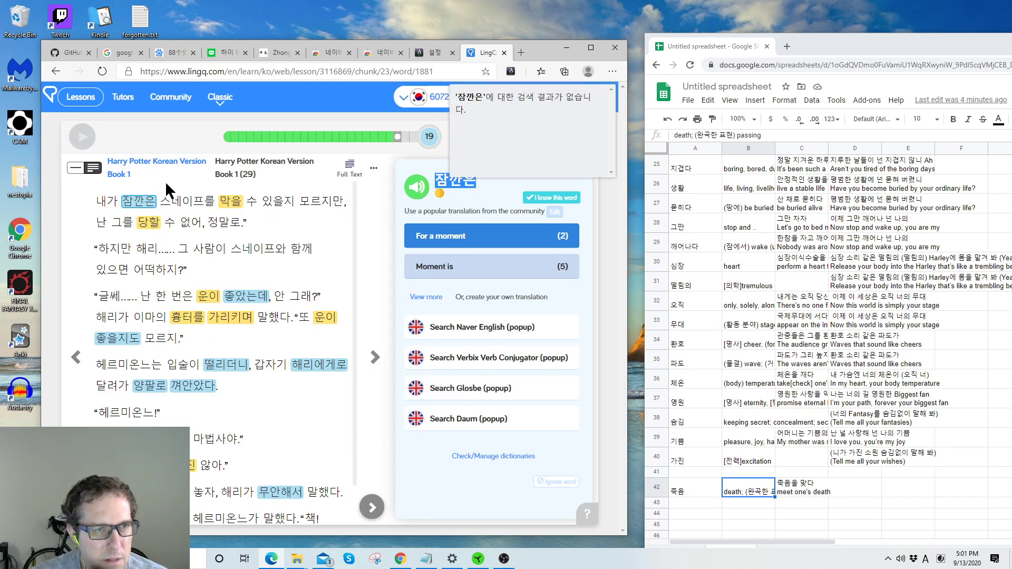
click(497, 200)
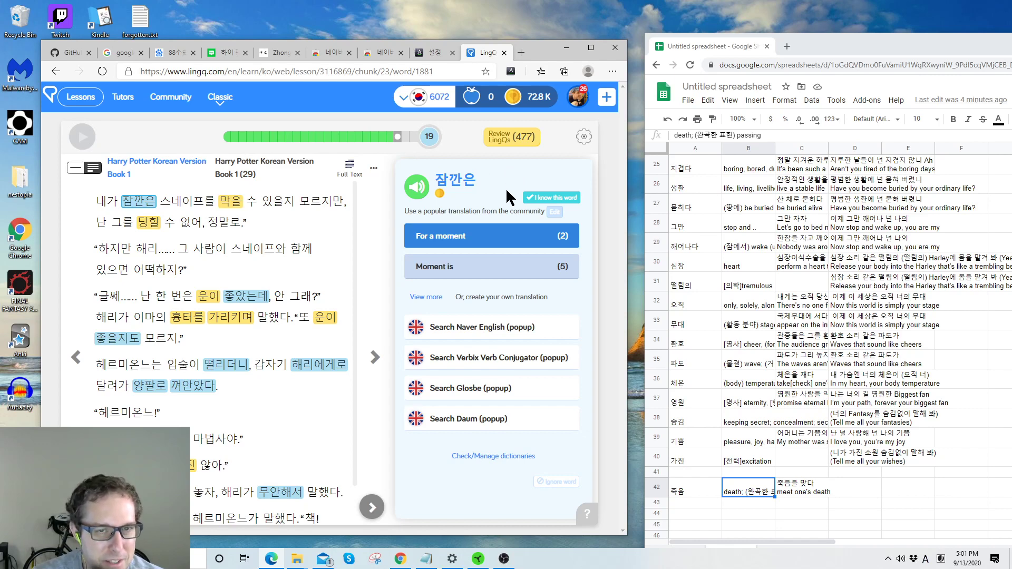
double_click(462, 175)
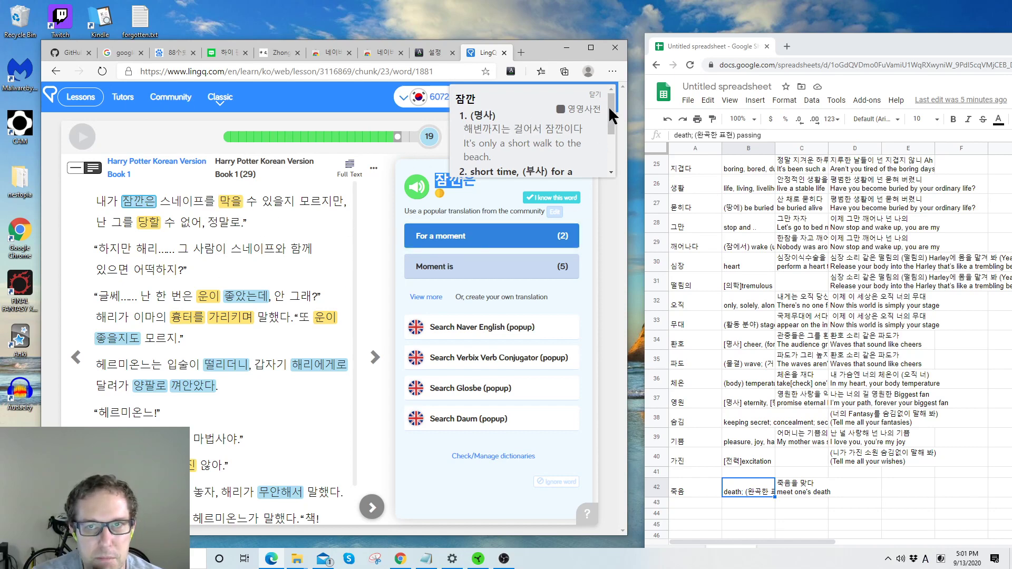
Step: Read through the 잠깐 definitions in the pop-up dictionary, and try looking up the example sentence 해변까지는 걸어서 잠깐이다
scroll(605, 119, down, 1)
scroll(599, 90, up, 1)
scroll(601, 132, down, 1)
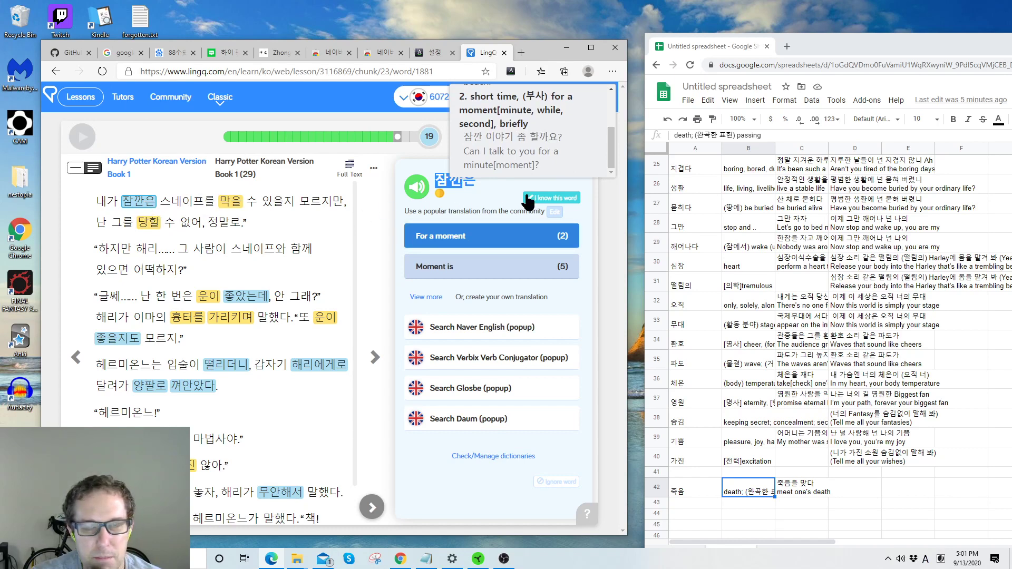
drag(611, 141, 615, 94)
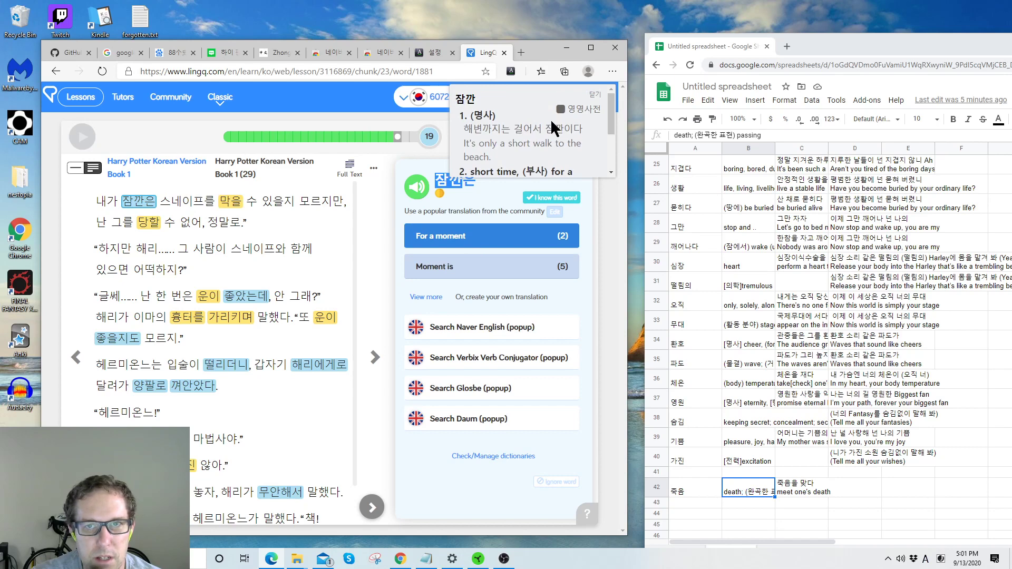
click(578, 113)
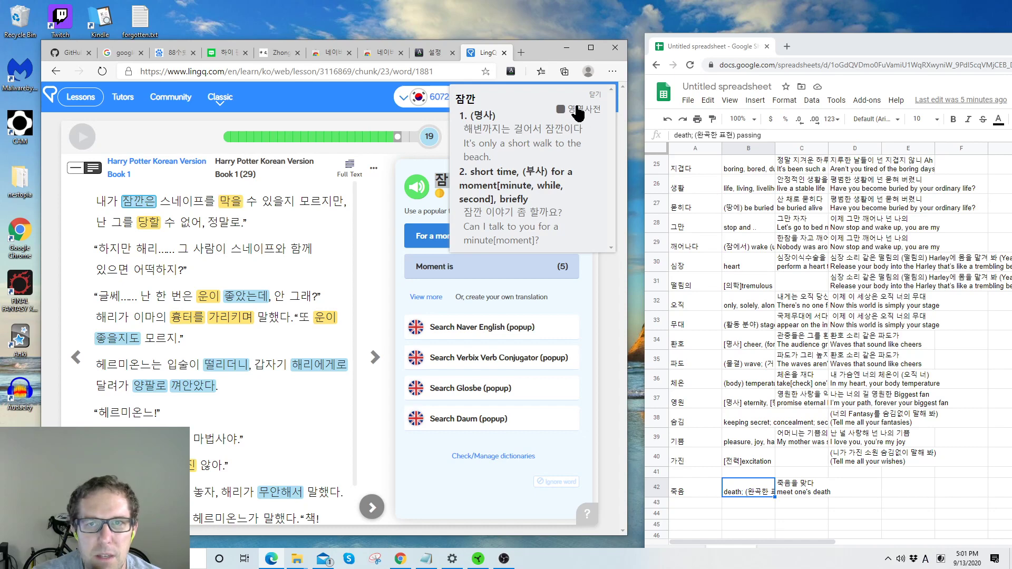
drag(604, 105, 599, 135)
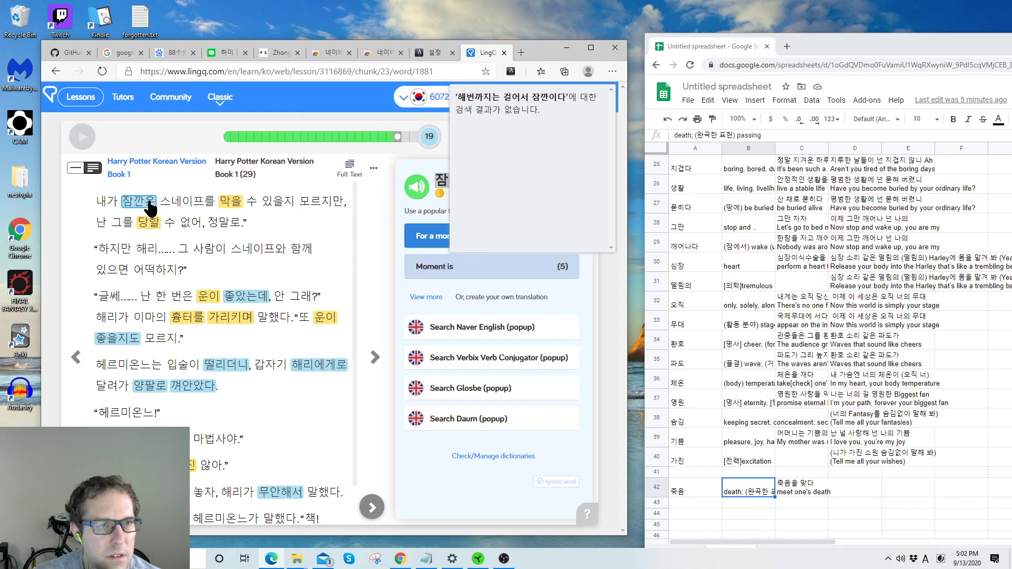
Step: Look up the stem 잠깐 again from the word's heading, select part of its pop-up entry text, and dismiss the pop-up
click(437, 178)
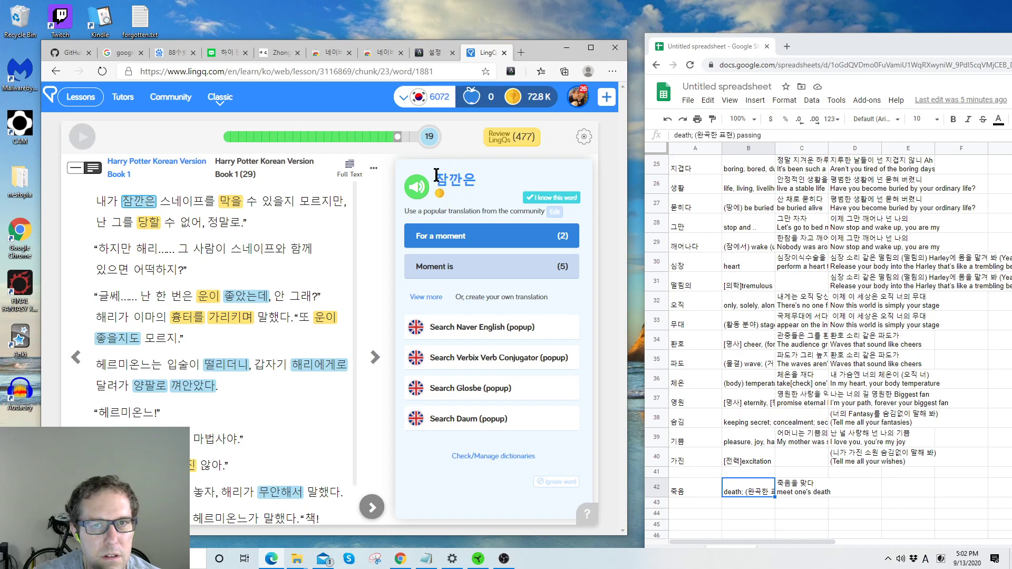
drag(436, 175, 463, 178)
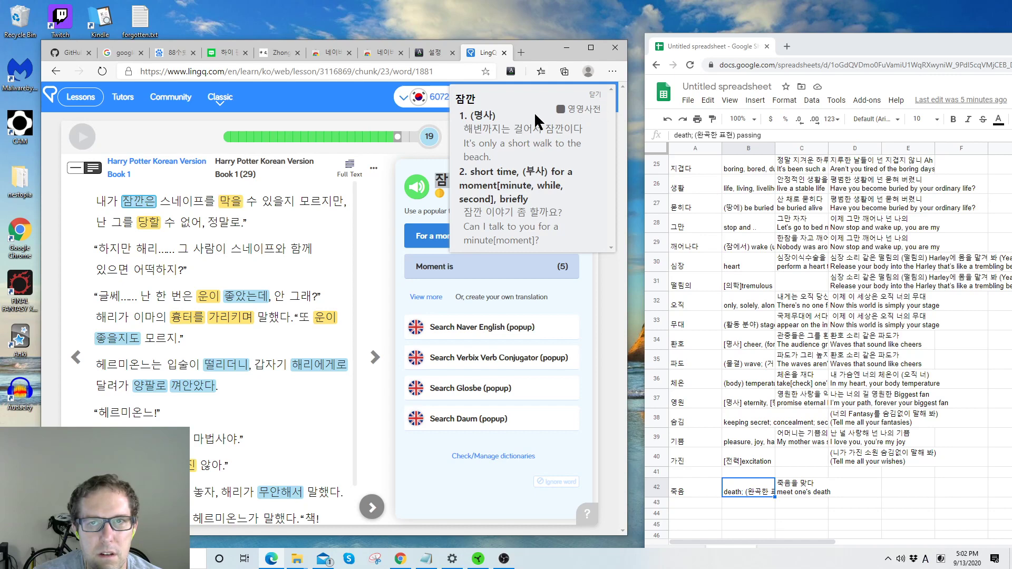
drag(454, 95, 608, 174)
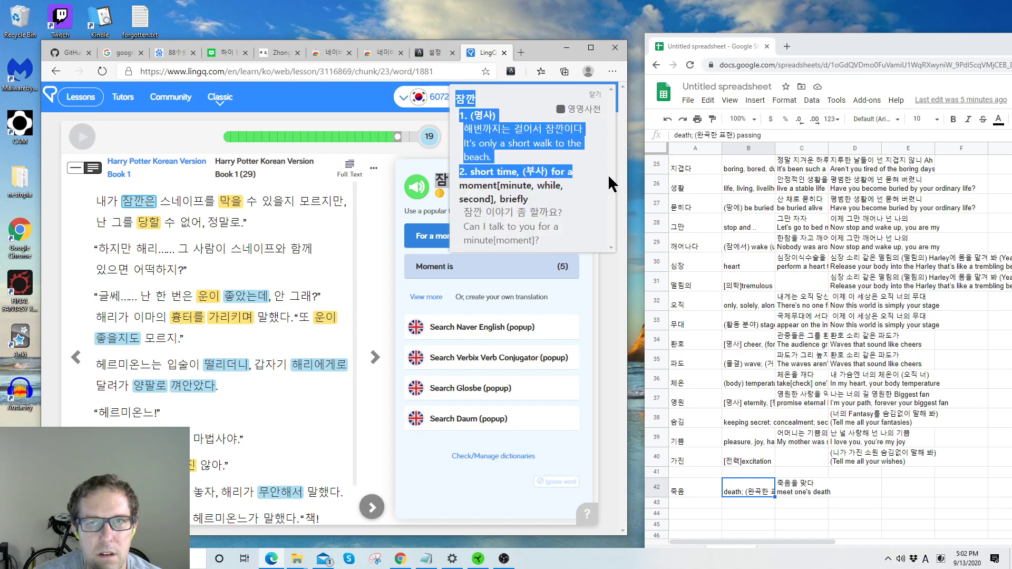
mouse_move(605, 100)
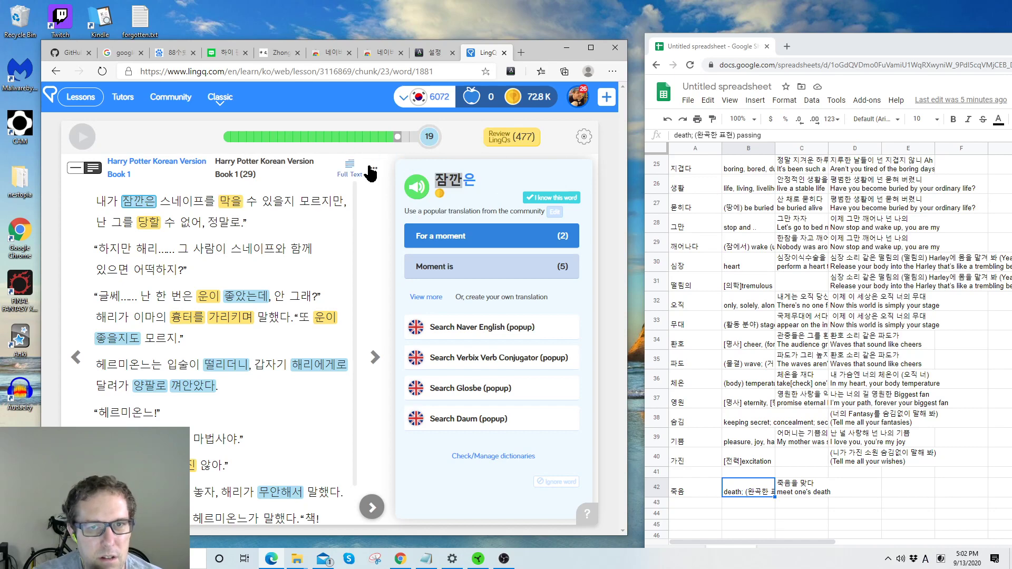
Step: Search for 방 directly in the dictionary extension's own search box, and switch its 영영사전 option on and back off
click(510, 71)
text(방)
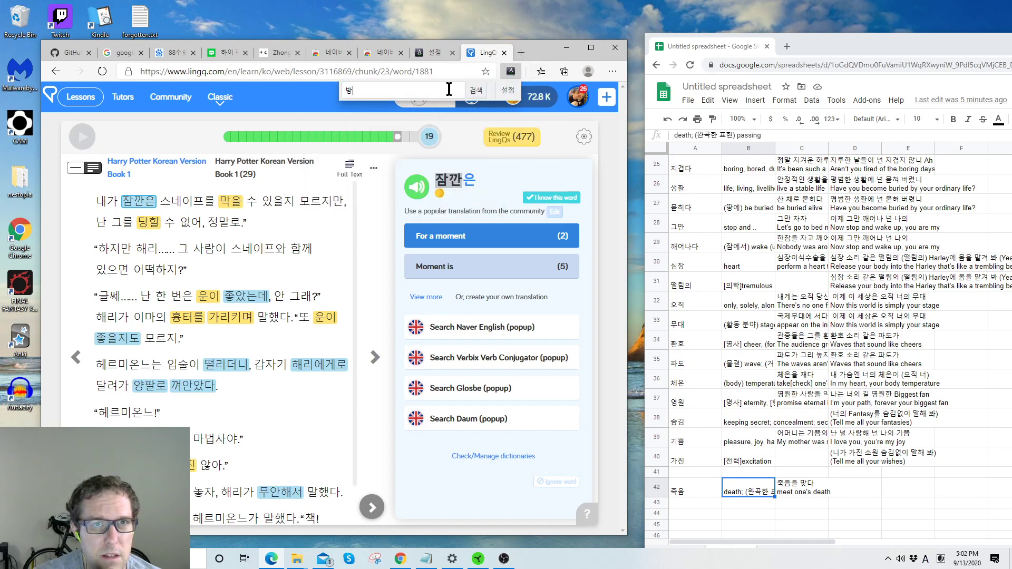
click(473, 92)
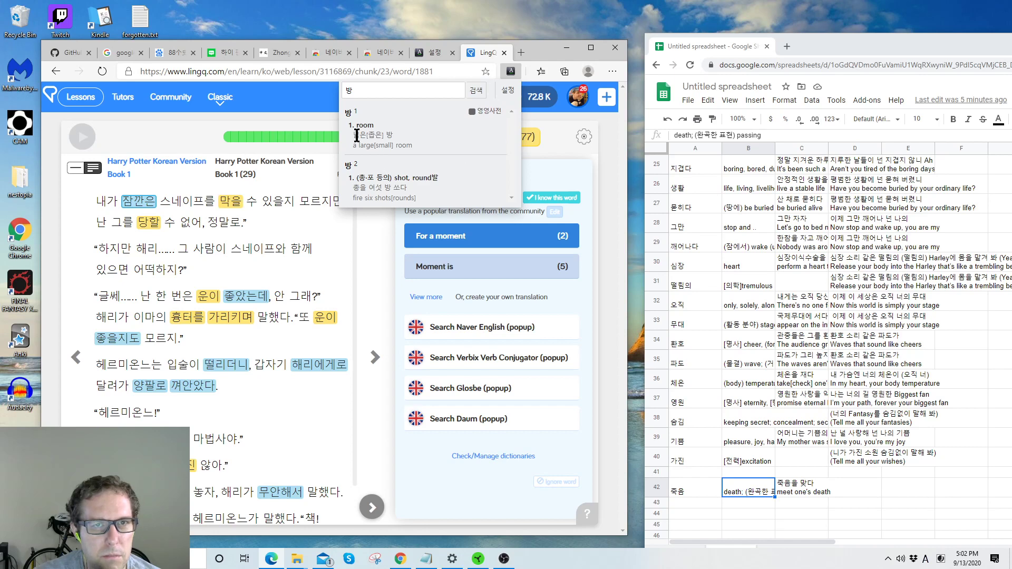
click(481, 112)
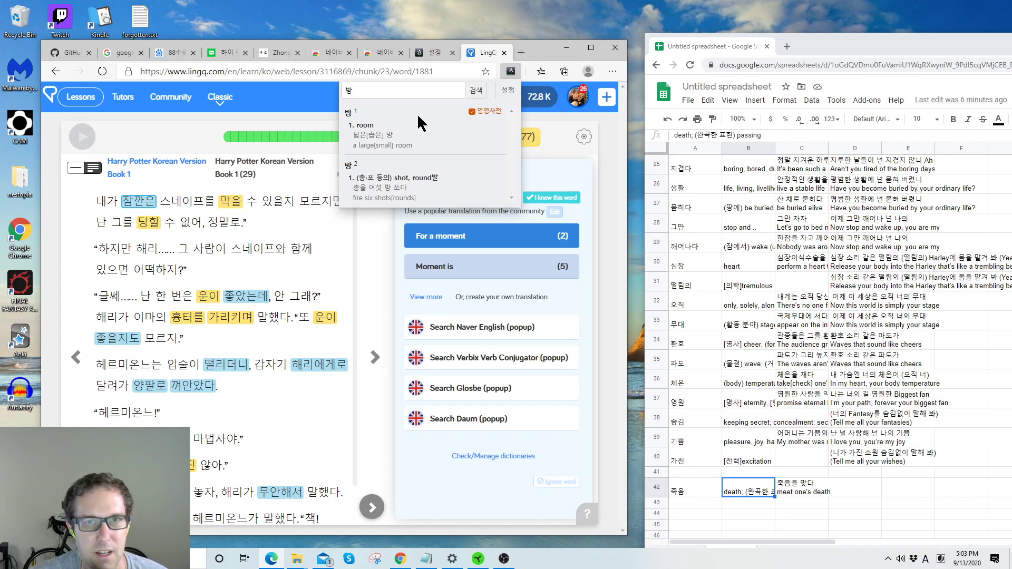
click(472, 111)
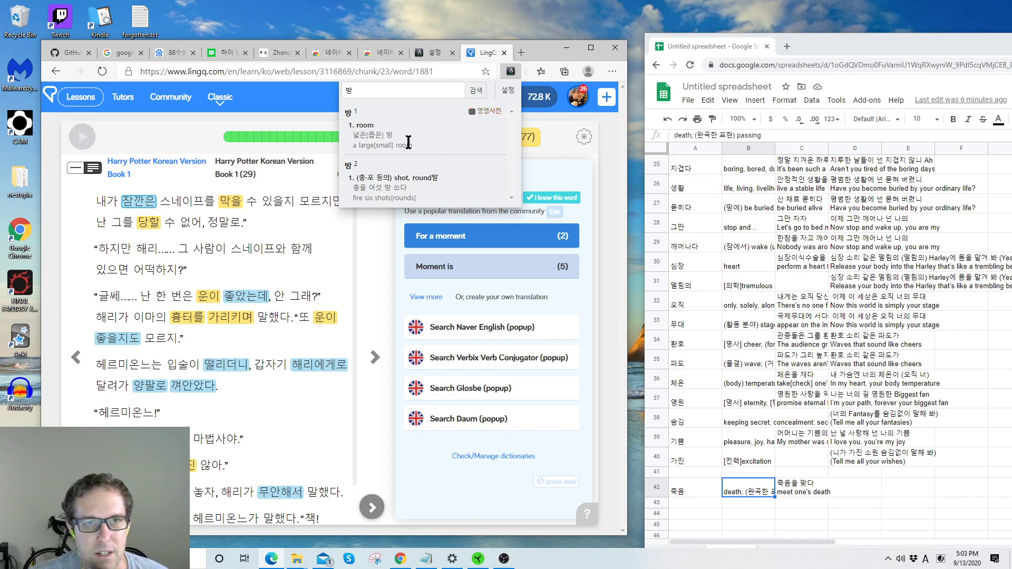